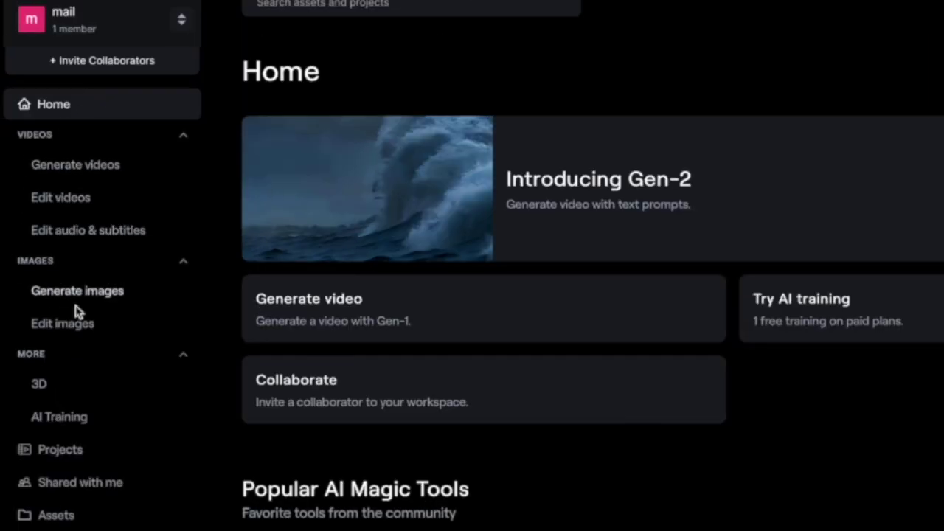
Go to Runway's Generate videos page from the Home sidebar.
click(88, 174)
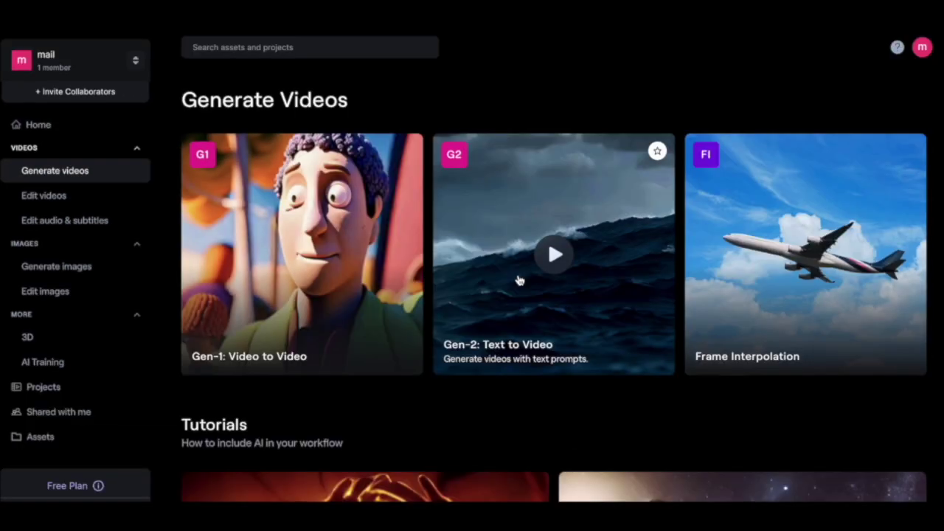
In Gen-2 Text to Video, enter the prompt 'a magial underwater city with beautiful sea creatures. Cinematic shot.'.
click(686, 311)
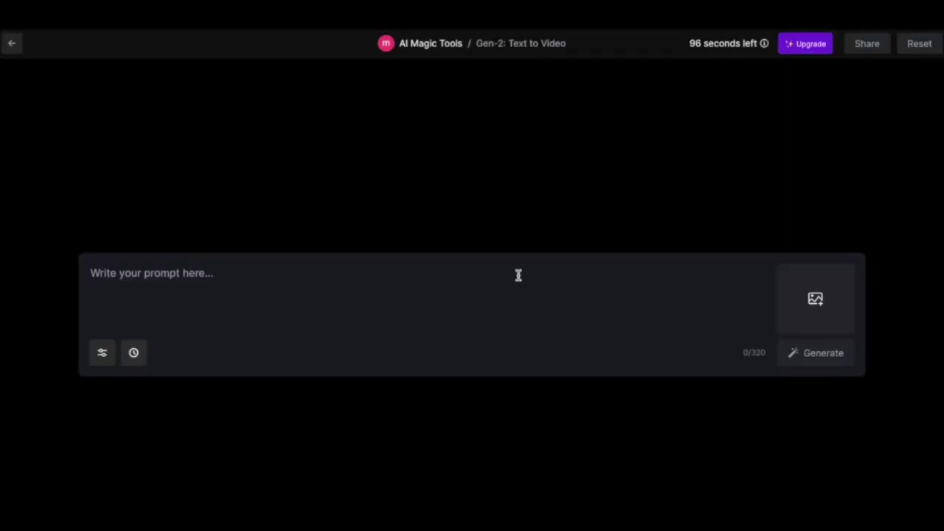
click(134, 288)
text(a )
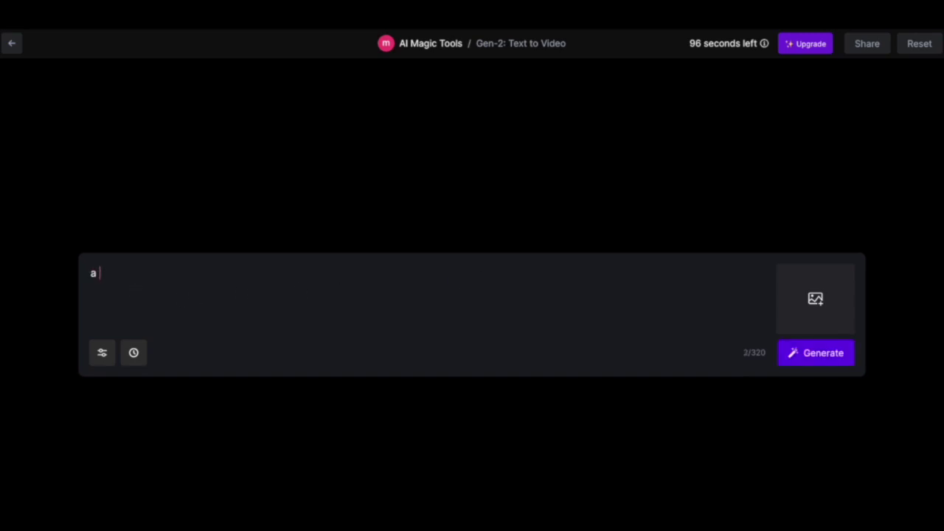
text(magial underwater city with beautiful sea creat)
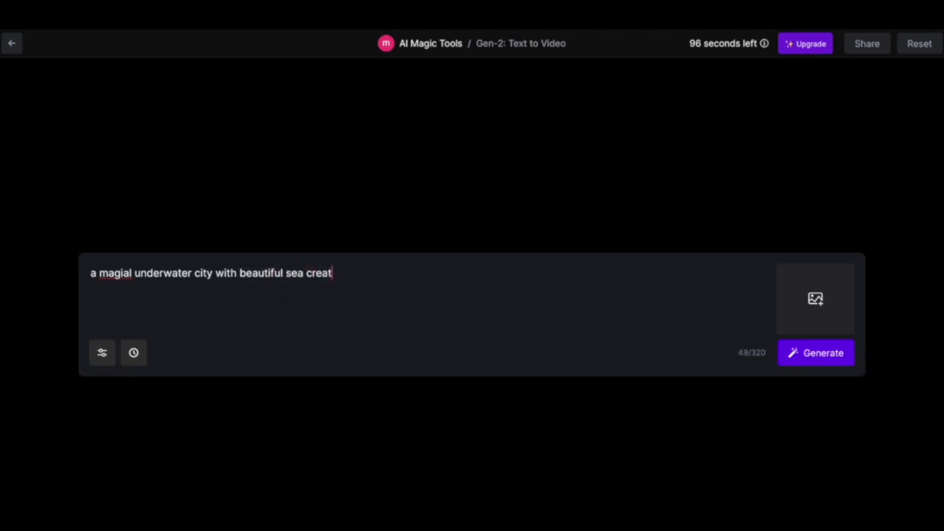
text(ures. Cinematic shot. avatar style)
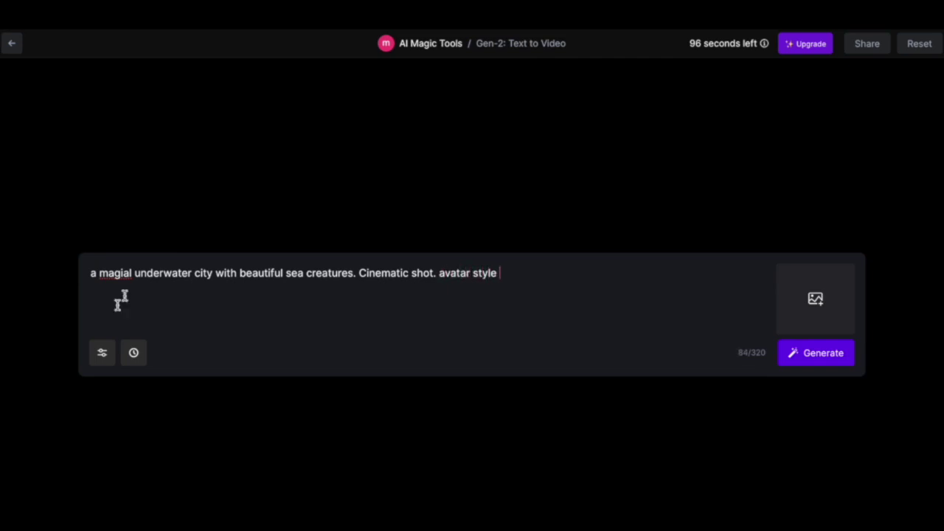
click(103, 357)
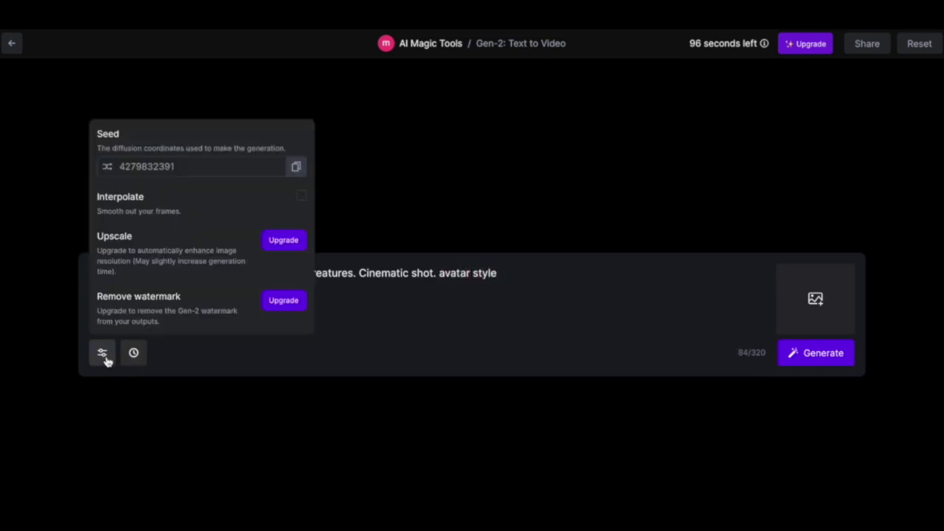
Enable Interpolate and generate the underwater city video.
click(301, 198)
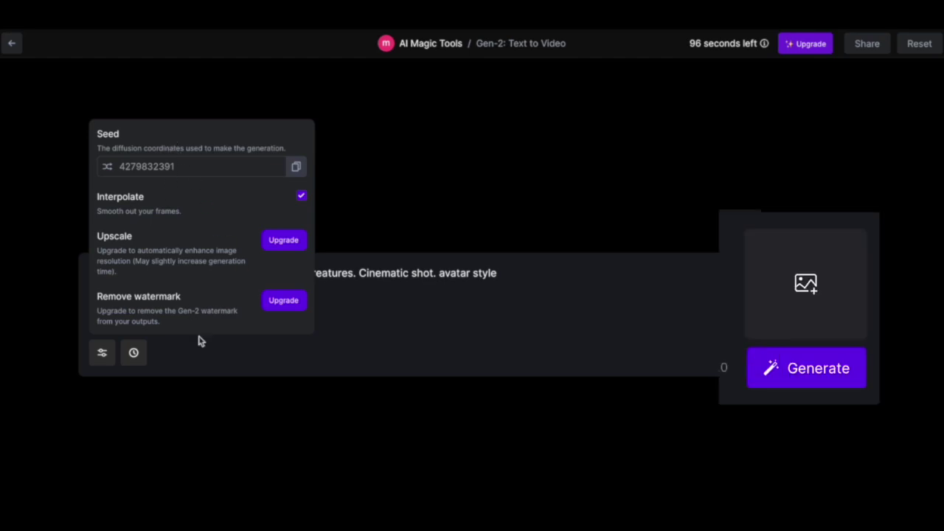
click(210, 391)
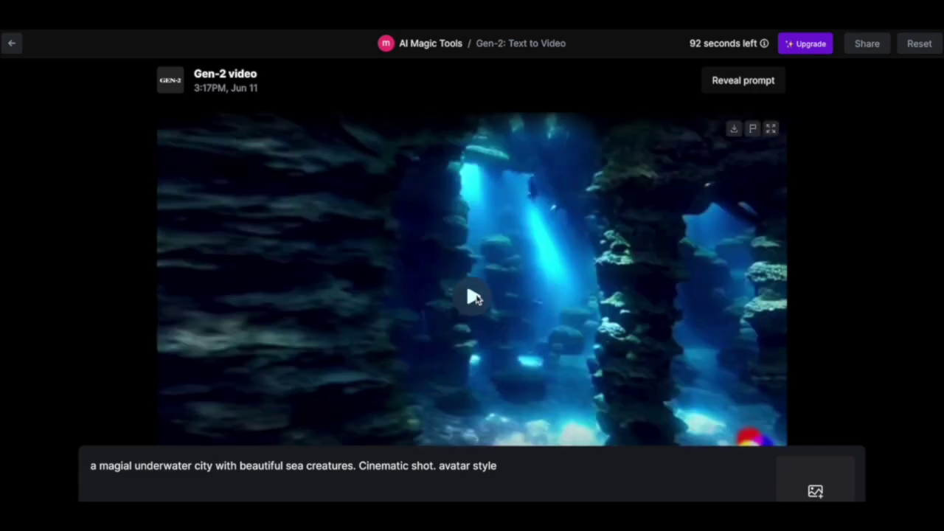
Play the underwater city clip, then replace the prompt with 'Beautiful underwater world. Cinematic Shot'.
click(473, 297)
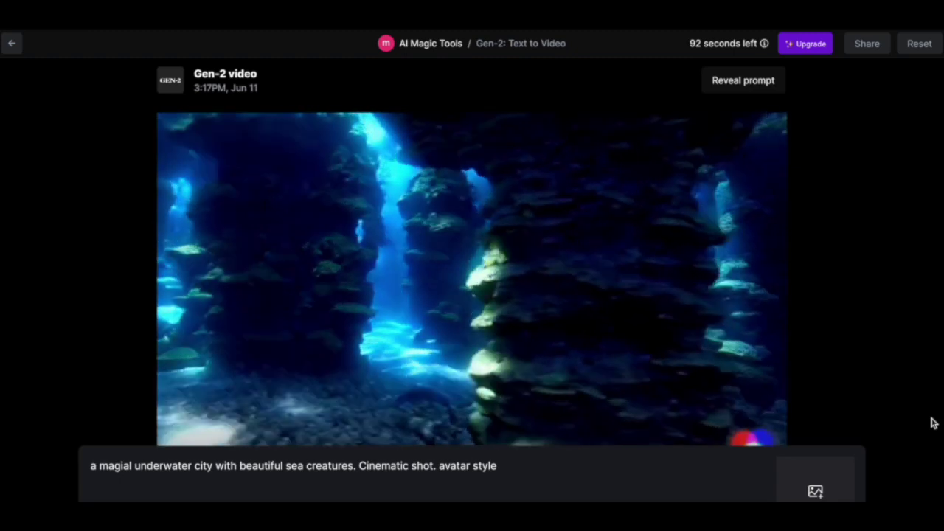
key(ctrl+a)
key(BackSpace)
text(Bea)
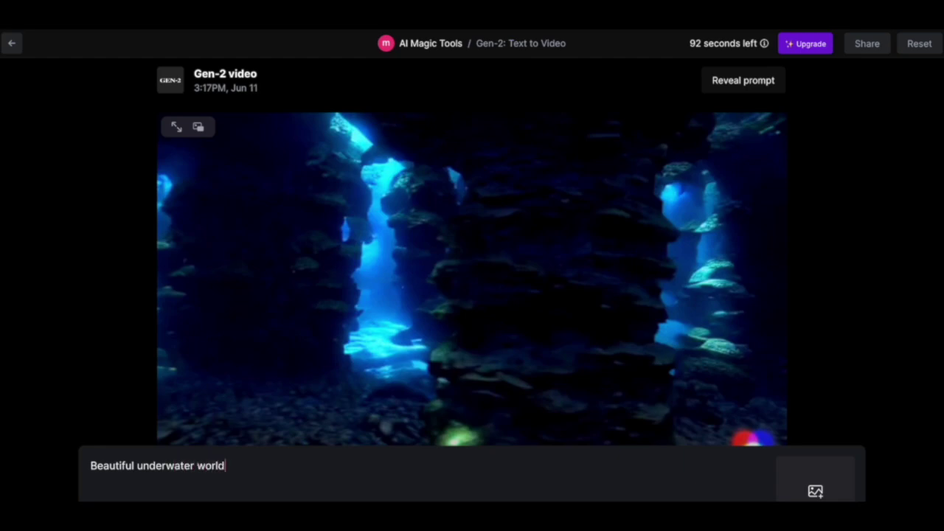
text(. Cinematic Shot)
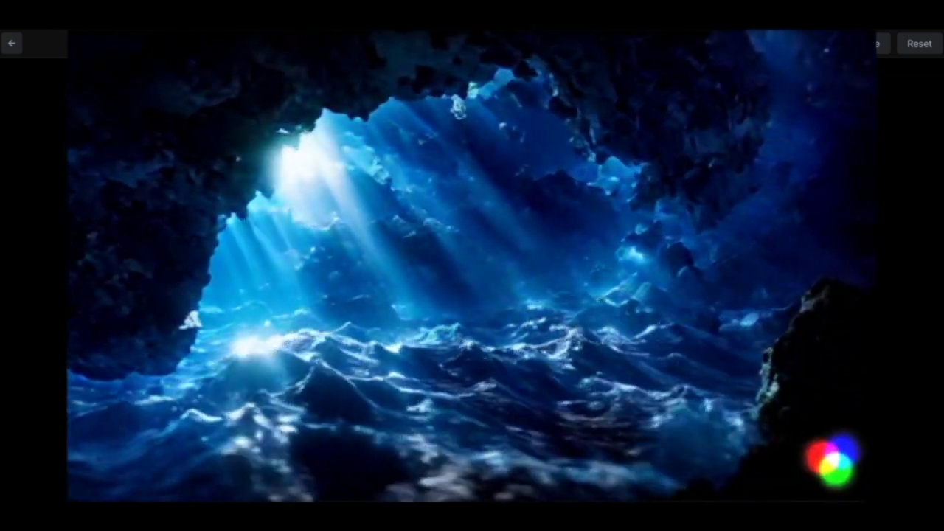
Generate a clip from 'Humans invading an alien colony on Mars. Cinematic Shot'.
text(A)
key(BackSpace)
text(Hu)
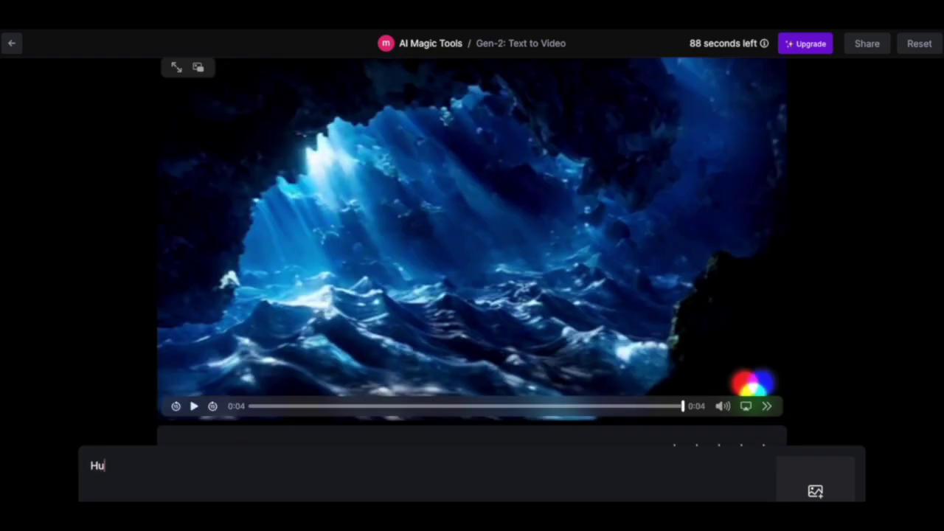
text(mans invading an alien colony on Mars)
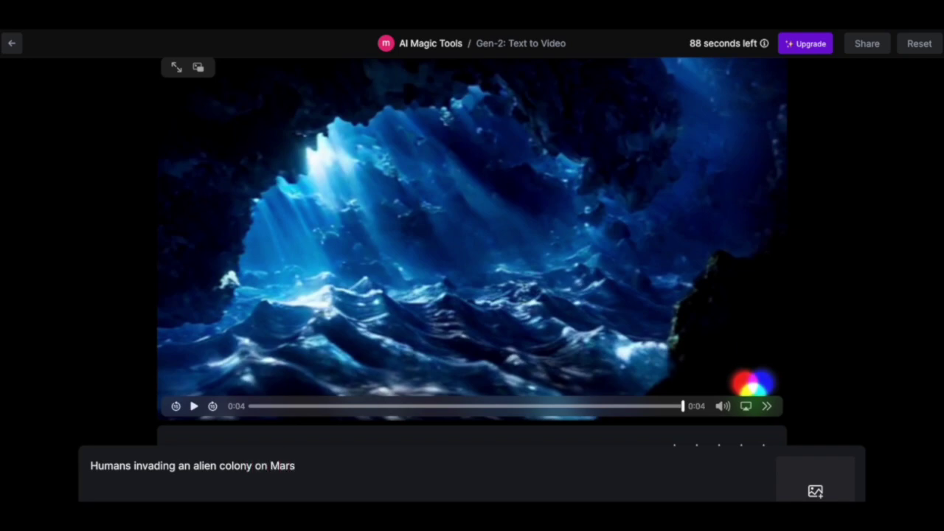
text(. Cinematic Shot)
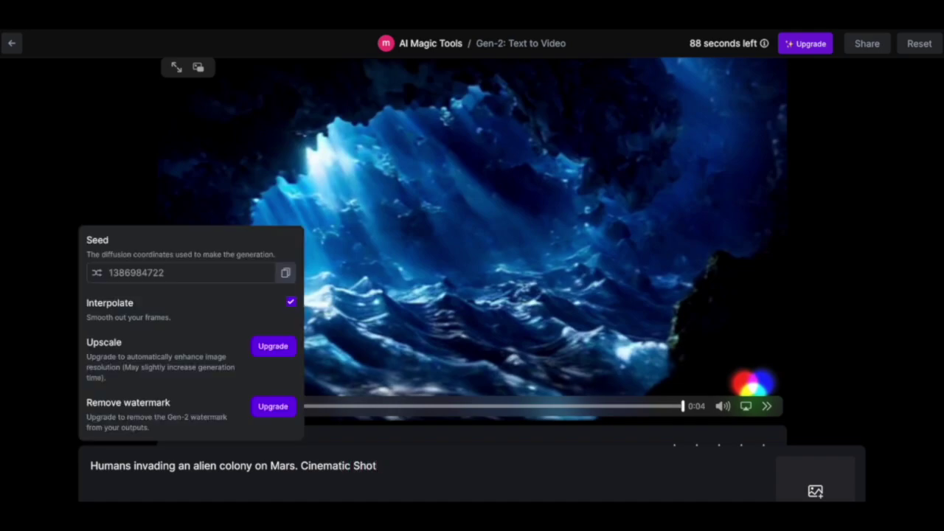
key(Escape)
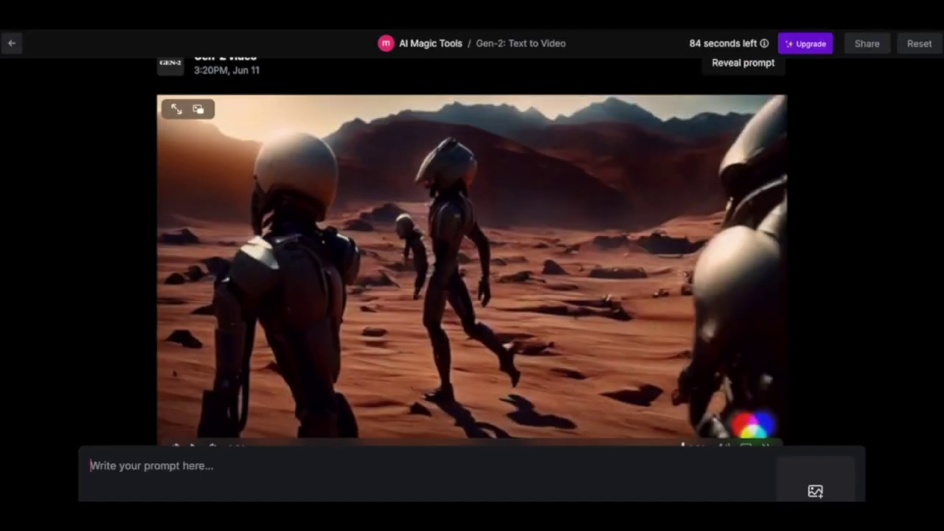
Generate from 'Humans invading an alien colony on mars in space ships. Cinematic Shot'.
text(Humans invading an alien)
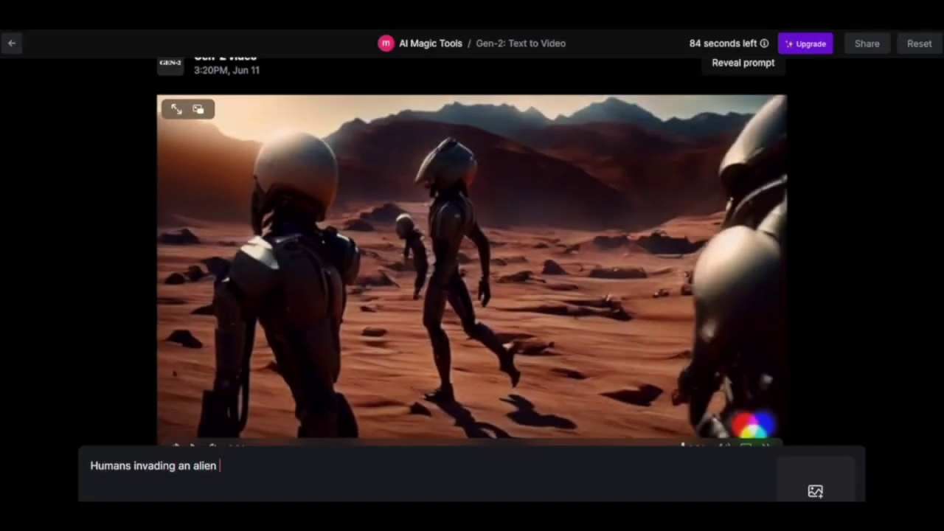
text( colony on mar)
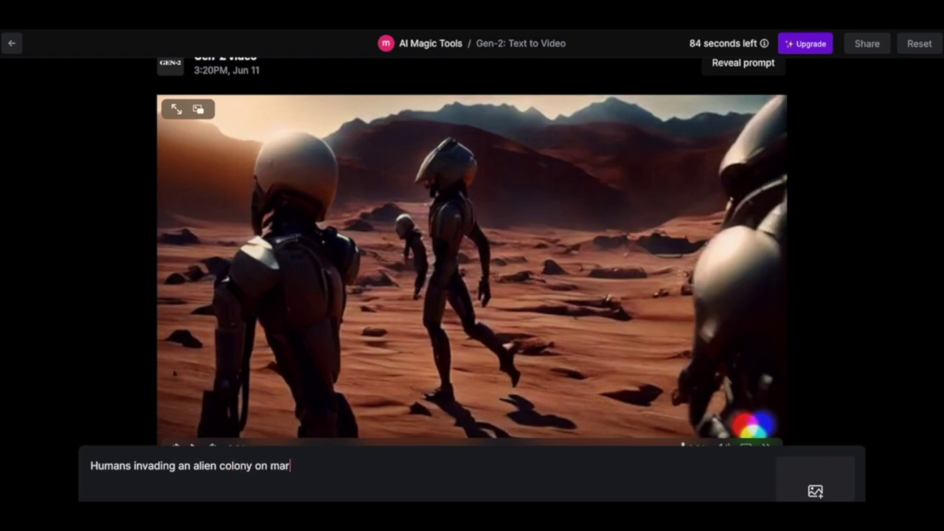
text(s in space shi)
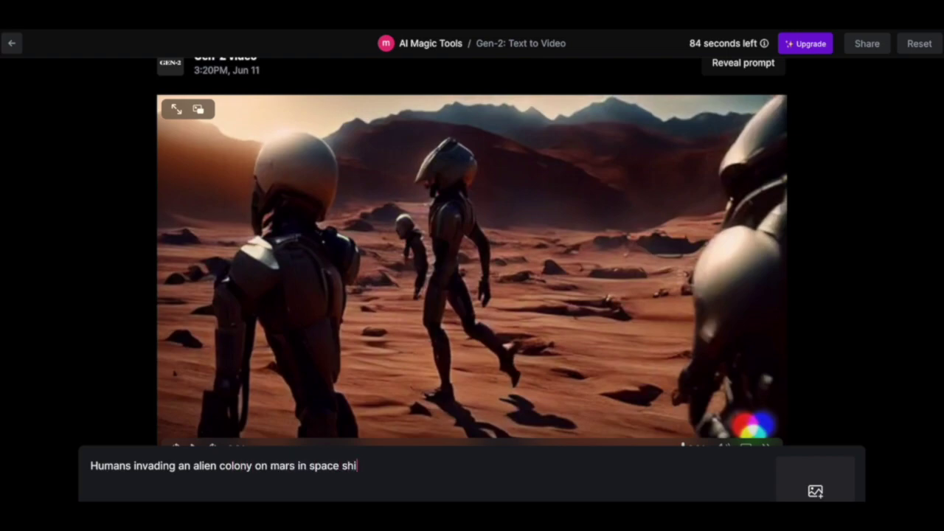
text(ps. Cin)
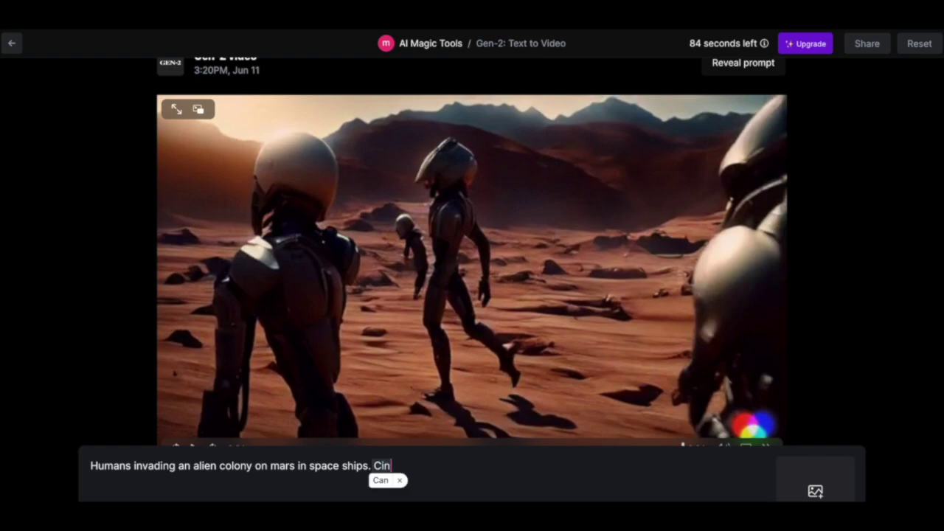
text(ematic S)
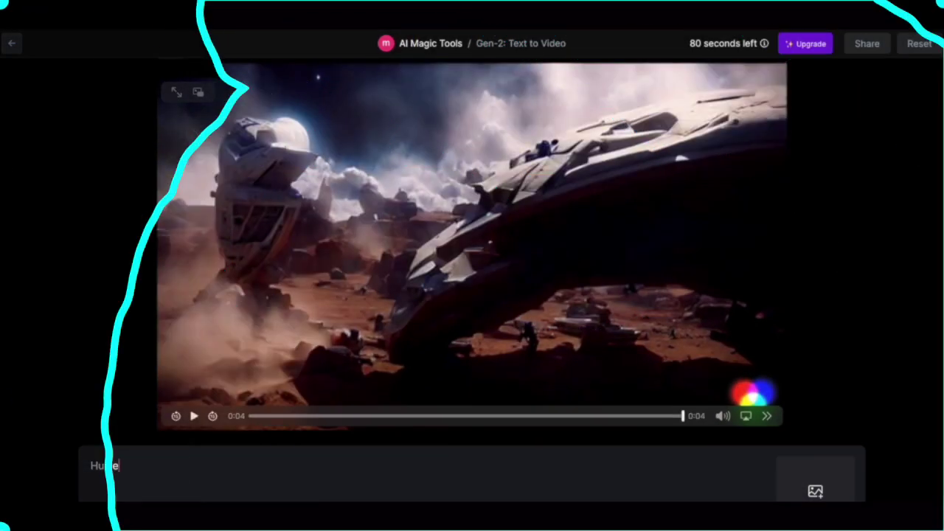
text(bs play)
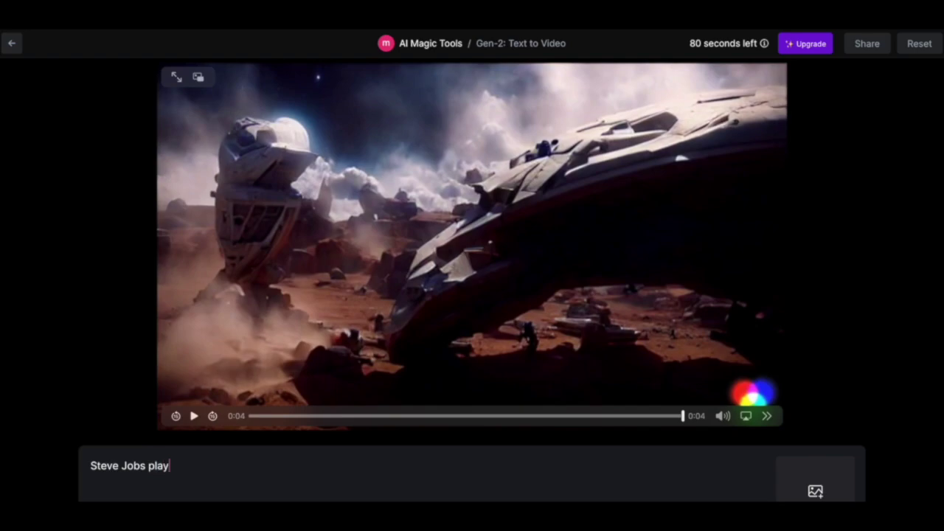
text(ing basketball)
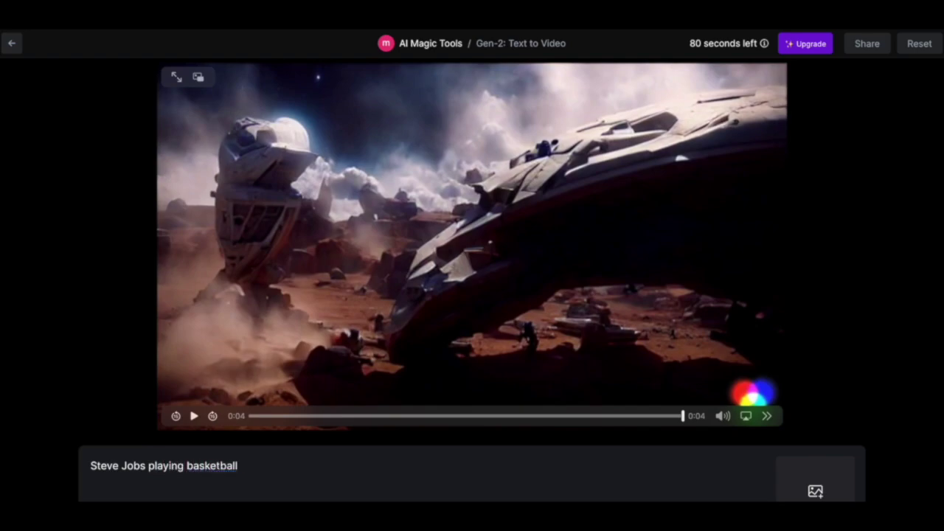
Rewrite the prompt's ending to 'listening to music on his headphones. Cinematicshot'.
key(BackSpace)
key(BackSpace)
key(BackSpace)
key(BackSpace)
key(BackSpace)
key(BackSpace)
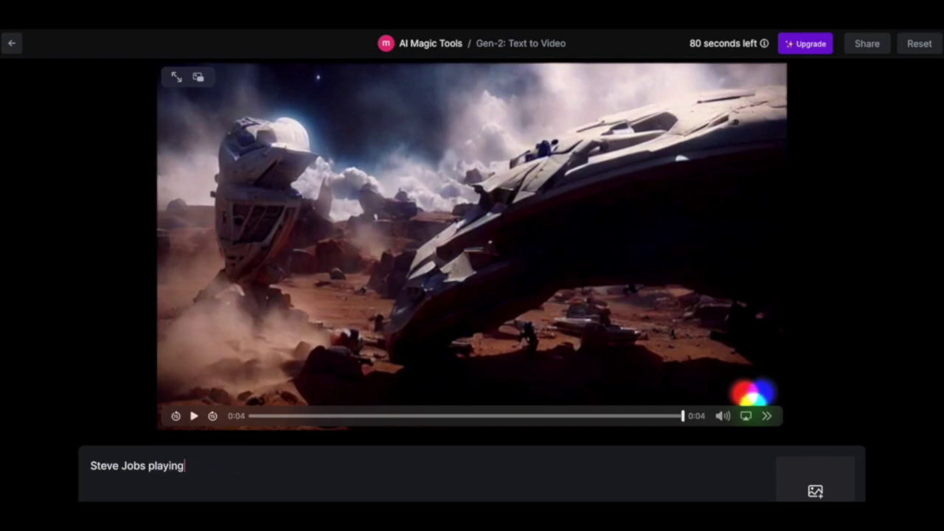
key(BackSpace)
key(BackSpace)
key(BackSpace)
key(BackSpace)
text(listening to music on his )
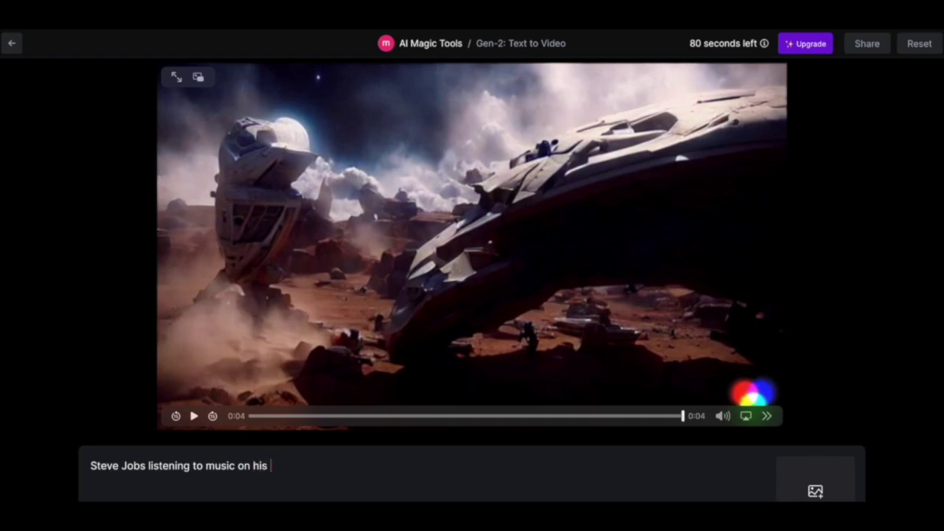
text(headphones. Cinemat)
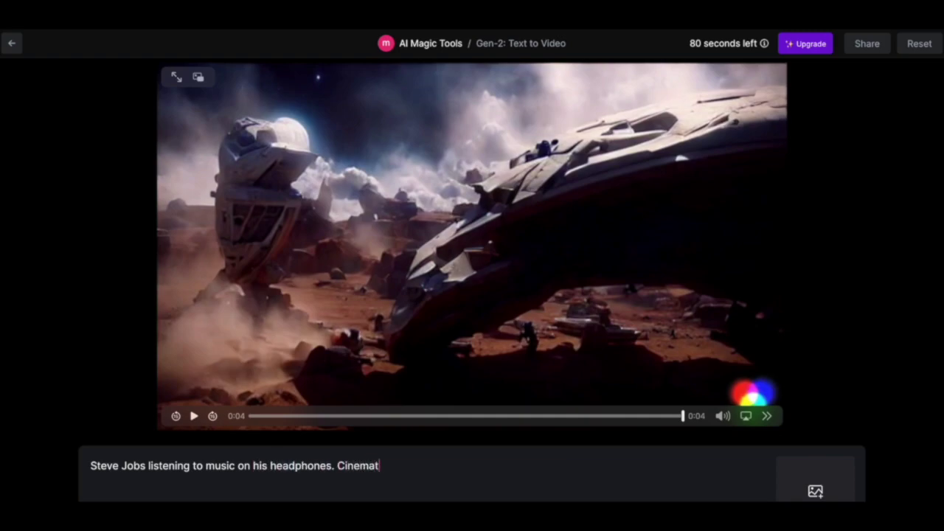
text(icshot)
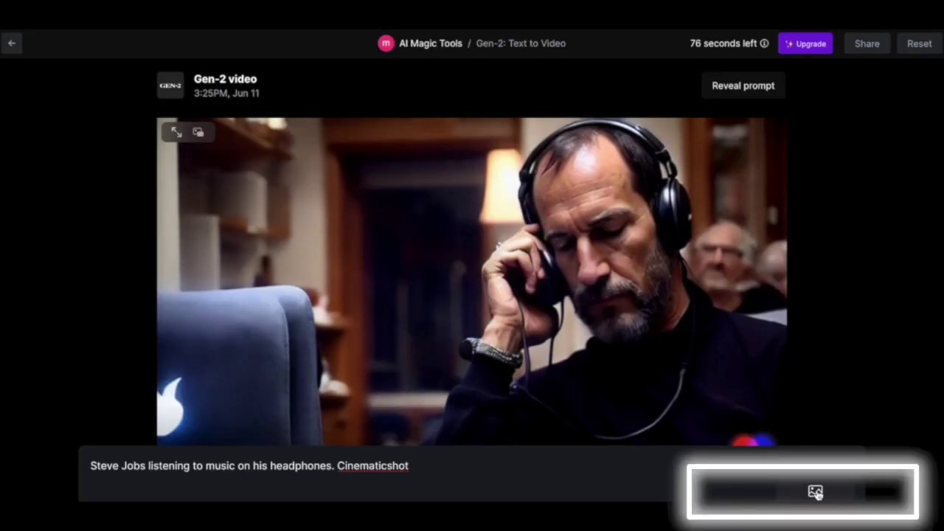
Attach steve.jpeg to the headphones prompt, fix it to 'Cinematic shot', and generate.
click(815, 492)
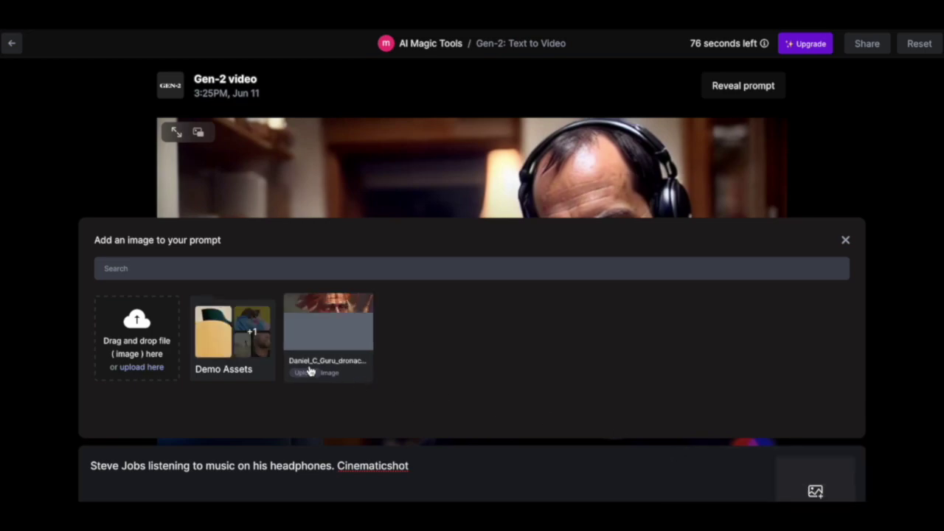
click(145, 369)
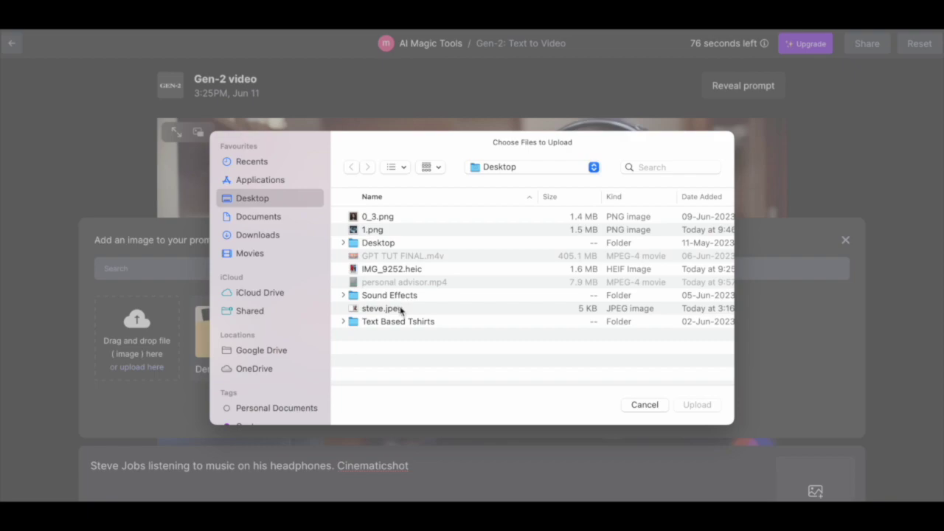
click(401, 311)
click(698, 404)
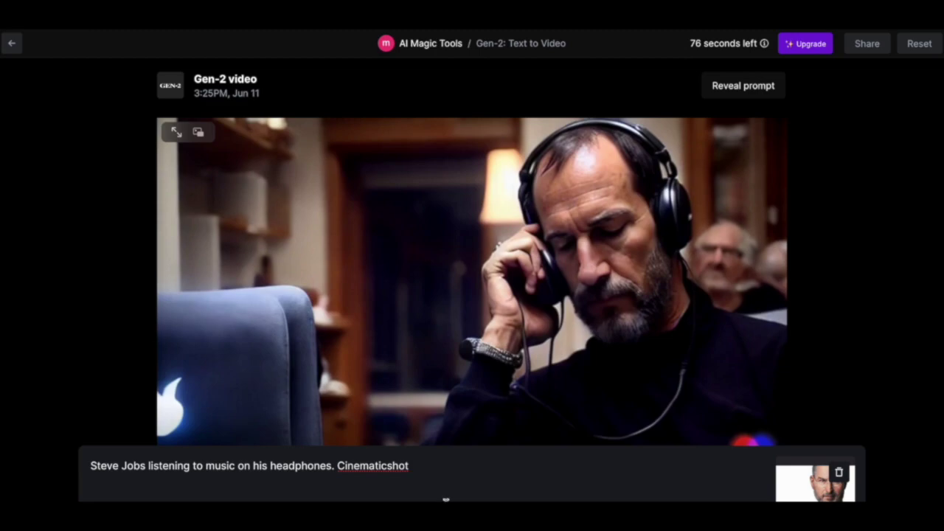
click(385, 466)
key(Return)
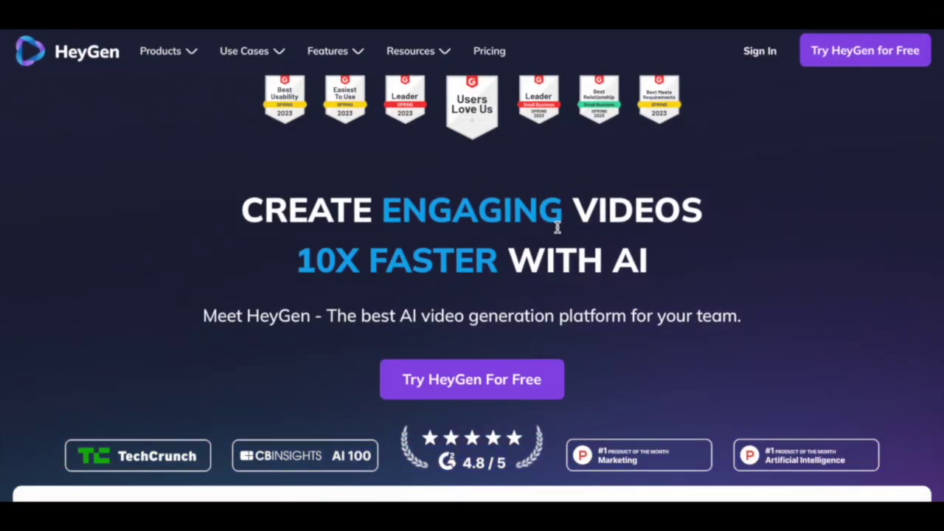
Scroll the HeyGen homepage, then enter the app via 'Try HeyGen For Free'.
scroll(554, 207, down, 6)
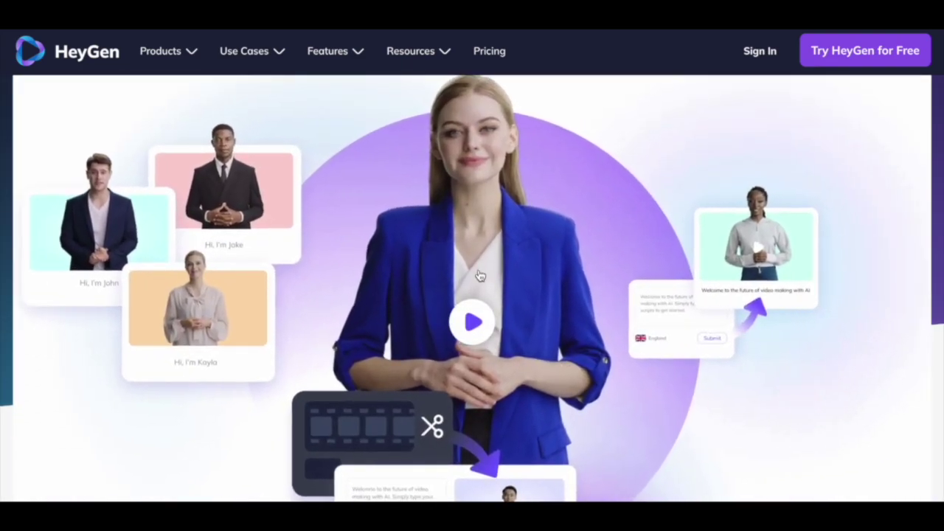
scroll(479, 273, down, 8)
scroll(479, 273, down, 2)
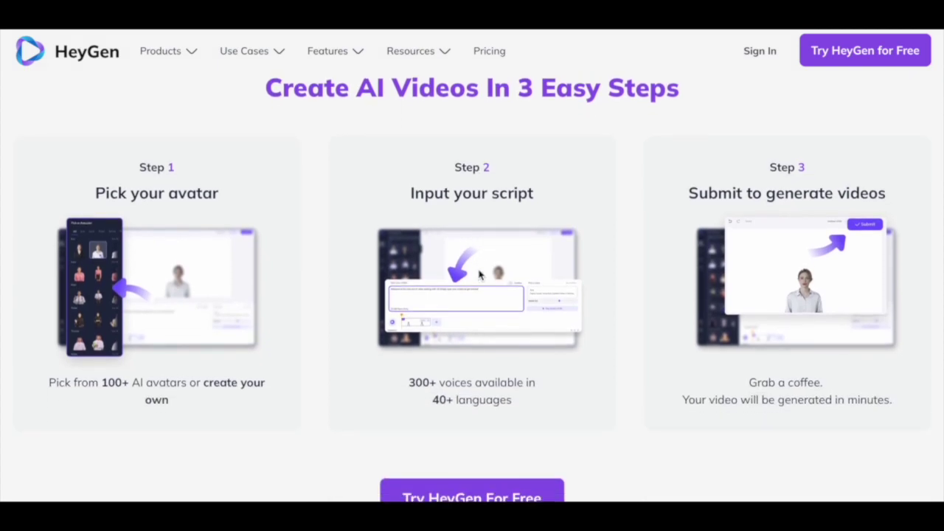
scroll(480, 272, up, 1)
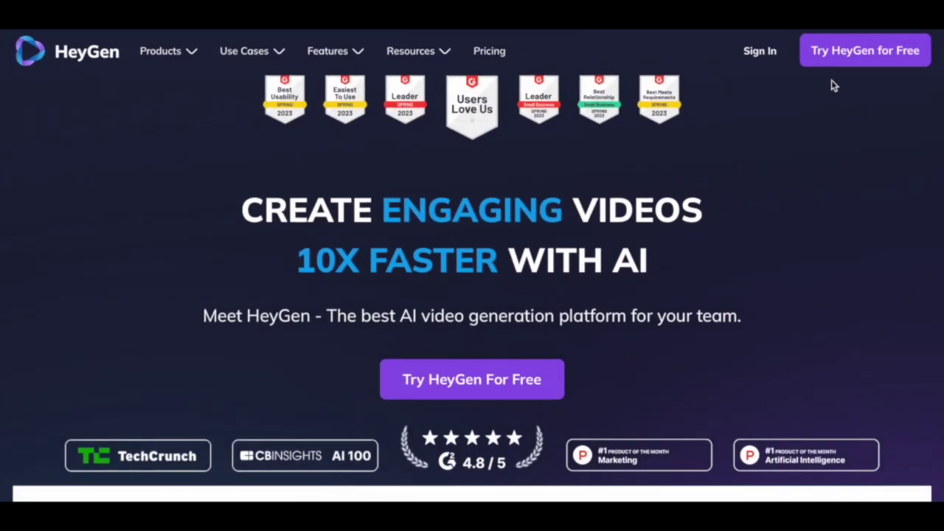
click(833, 59)
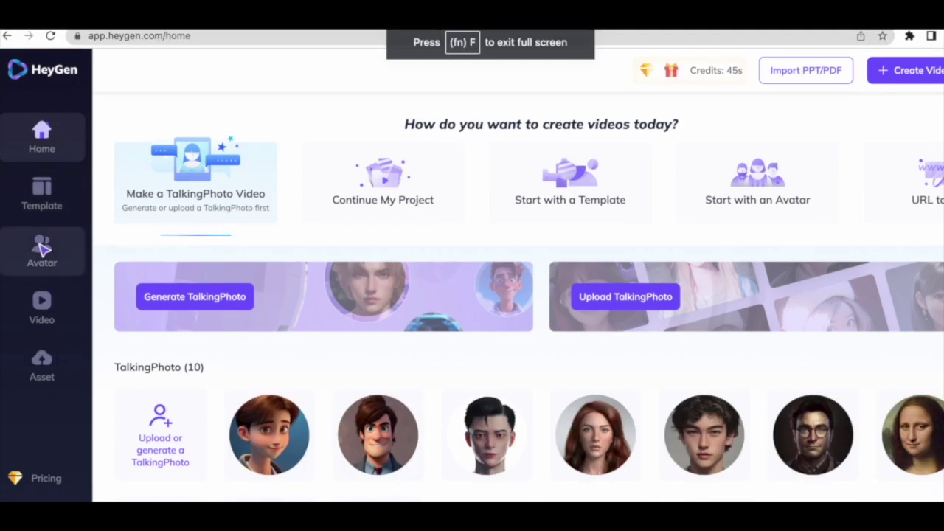
Scroll through HeyGen's 146-avatar library and preview the 'Monica in Dress' avatar.
click(65, 260)
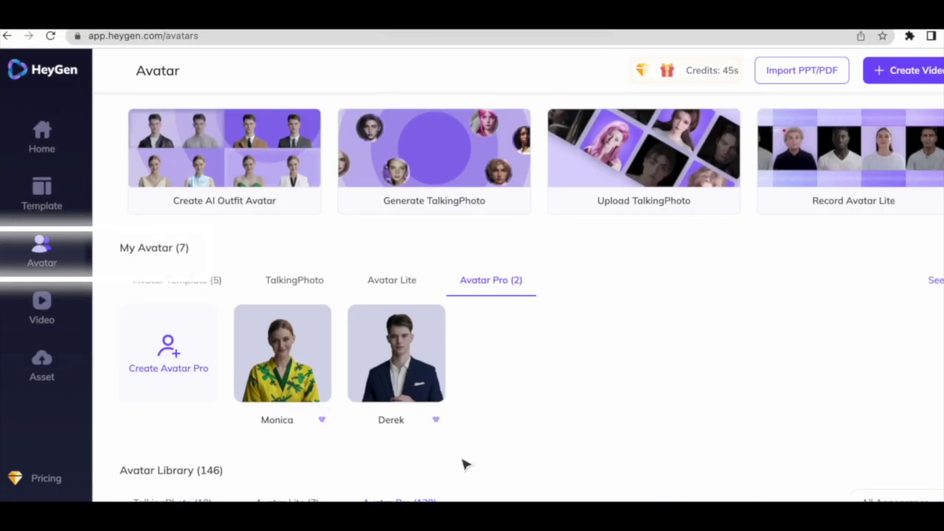
scroll(595, 411, down, 2)
scroll(595, 411, down, 1)
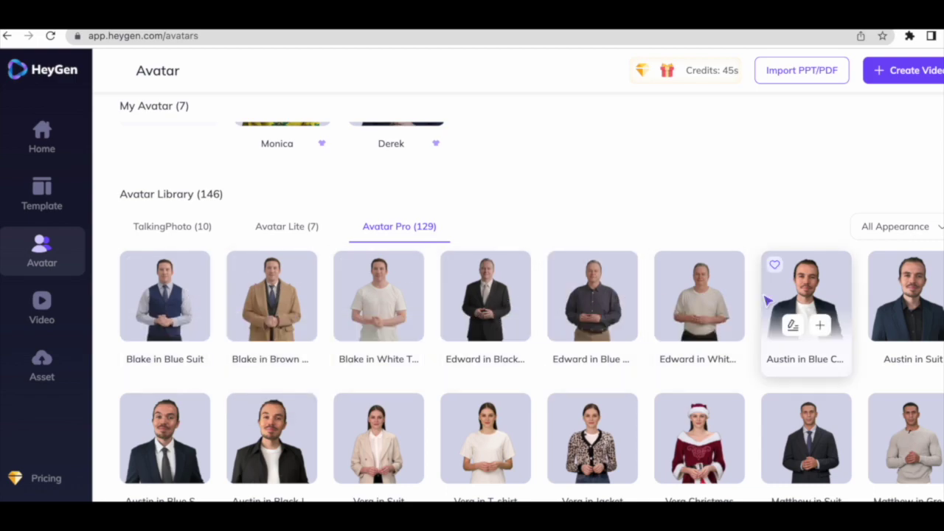
scroll(901, 373, down, 2)
scroll(900, 369, down, 3)
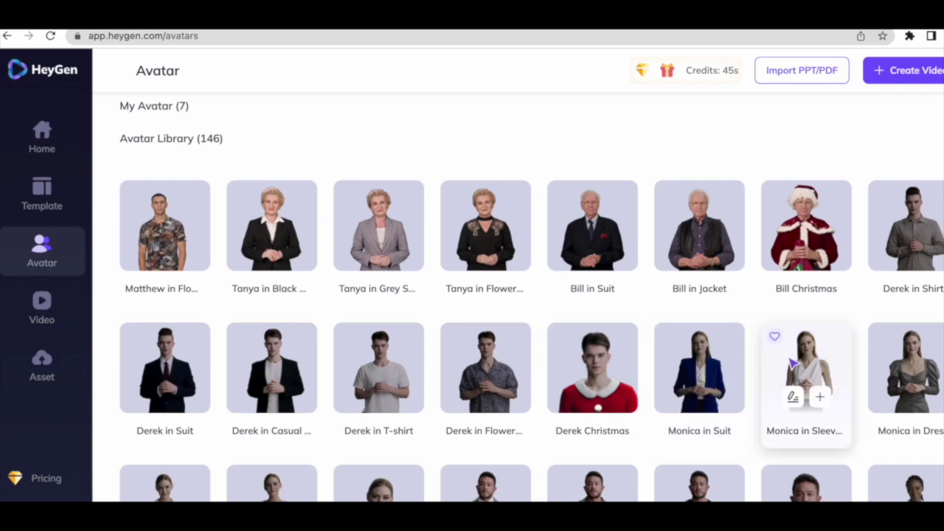
scroll(913, 359, down, 7)
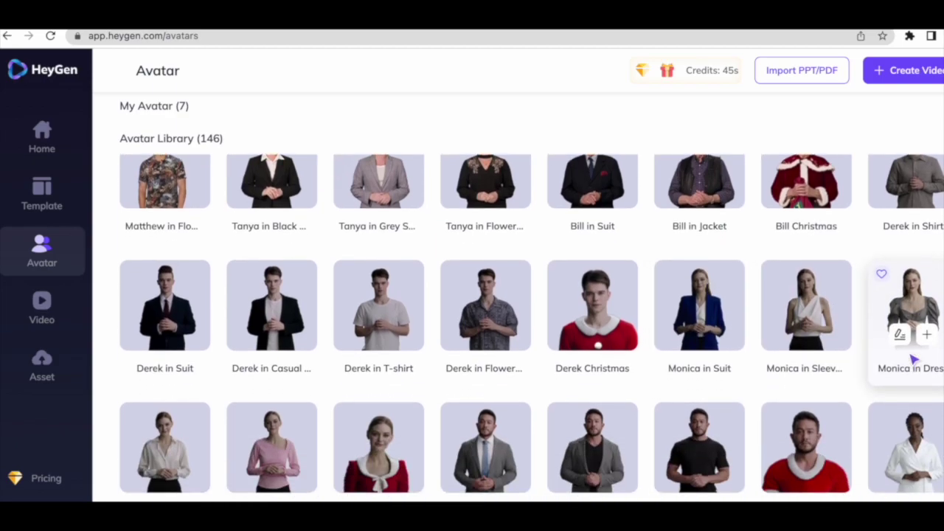
scroll(914, 359, down, 3)
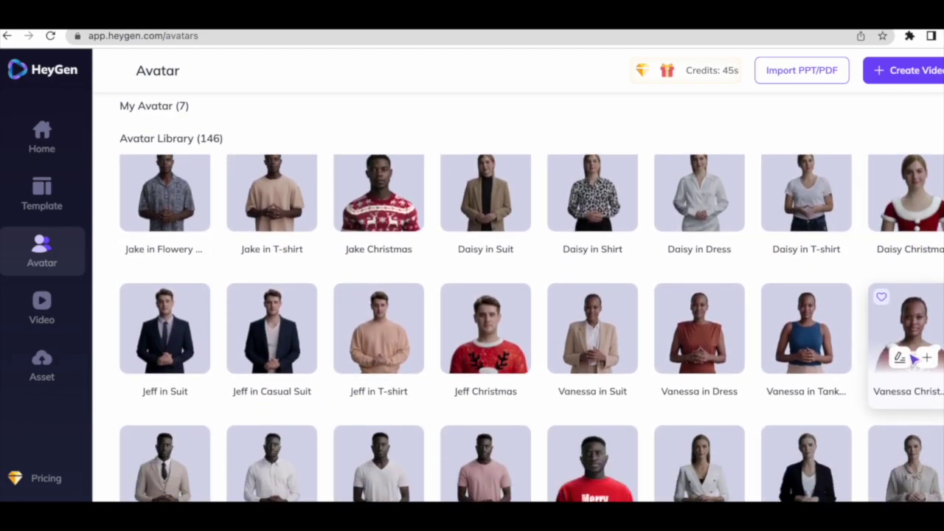
scroll(914, 359, up, 6)
scroll(914, 360, up, 4)
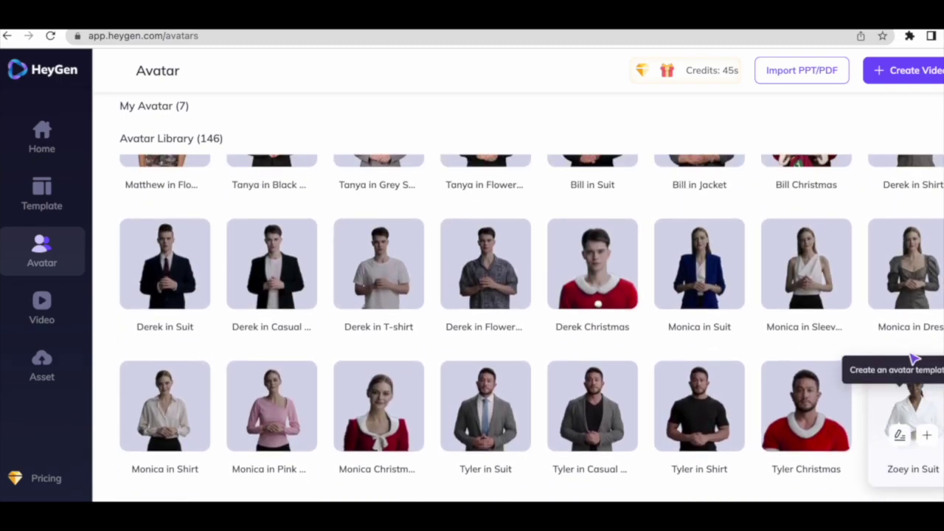
click(915, 339)
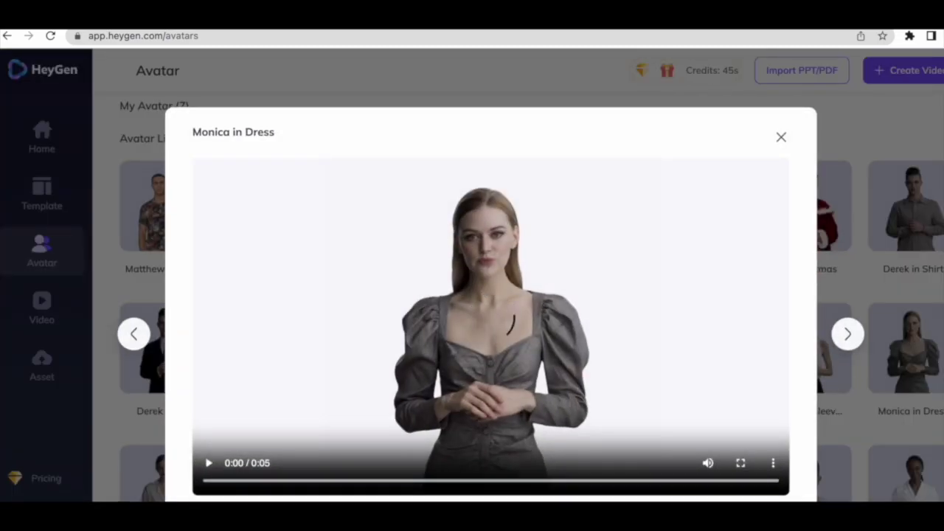
Start a portrait video with the Monica in Dress avatar, reviewing voices but keeping Sara - Cheerful.
click(574, 500)
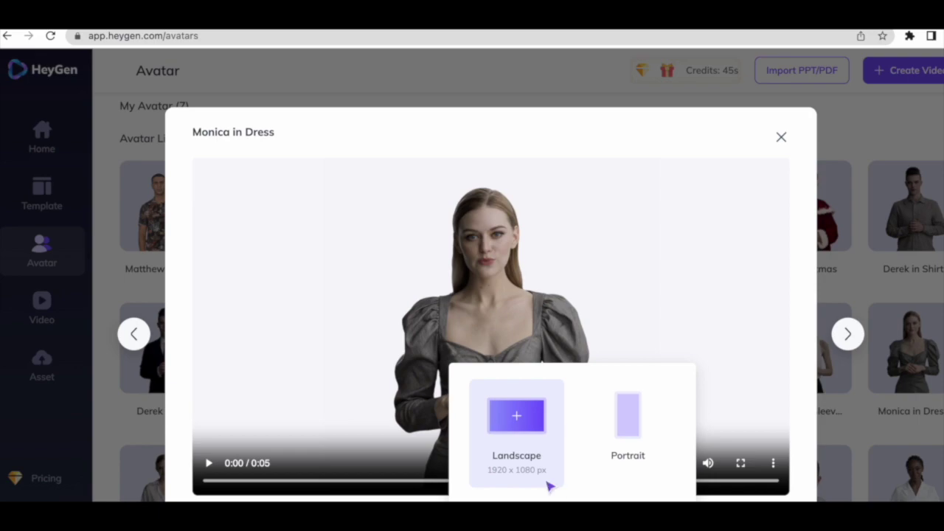
click(628, 441)
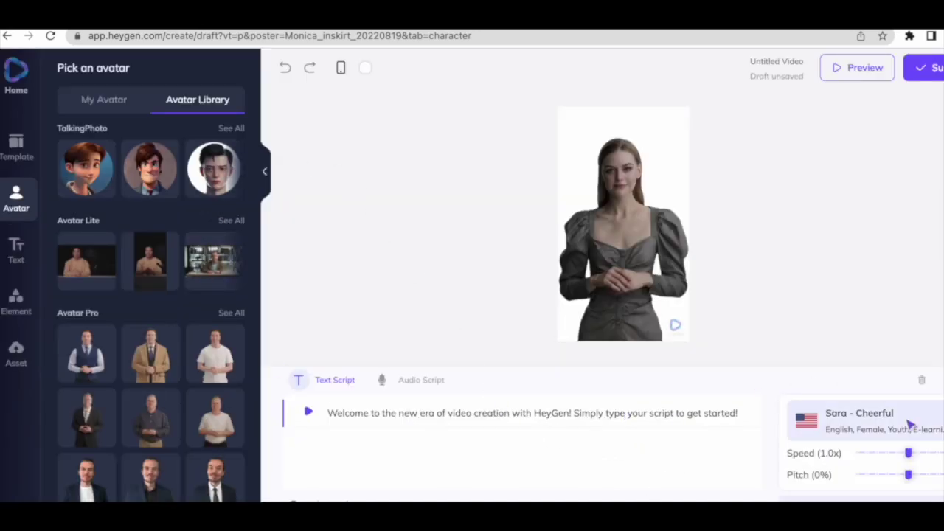
click(843, 407)
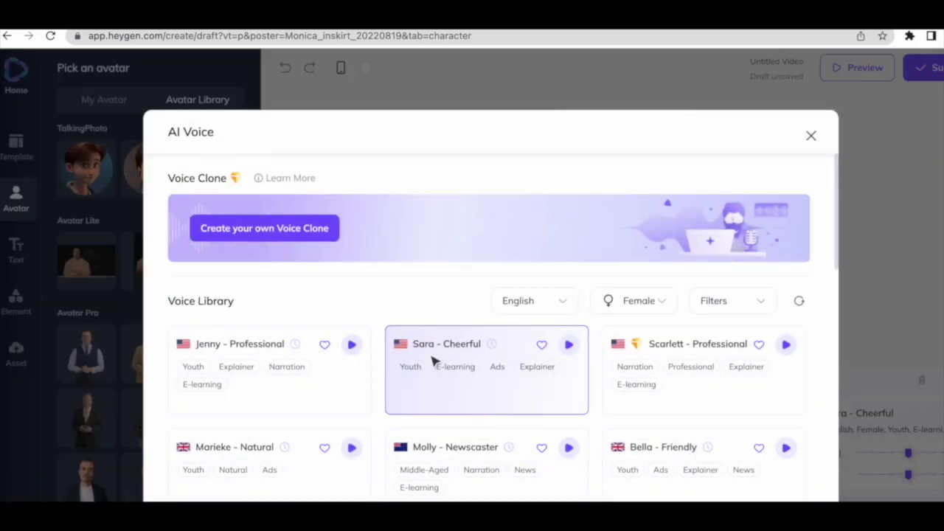
mouse_move(278, 336)
scroll(706, 354, down, 3)
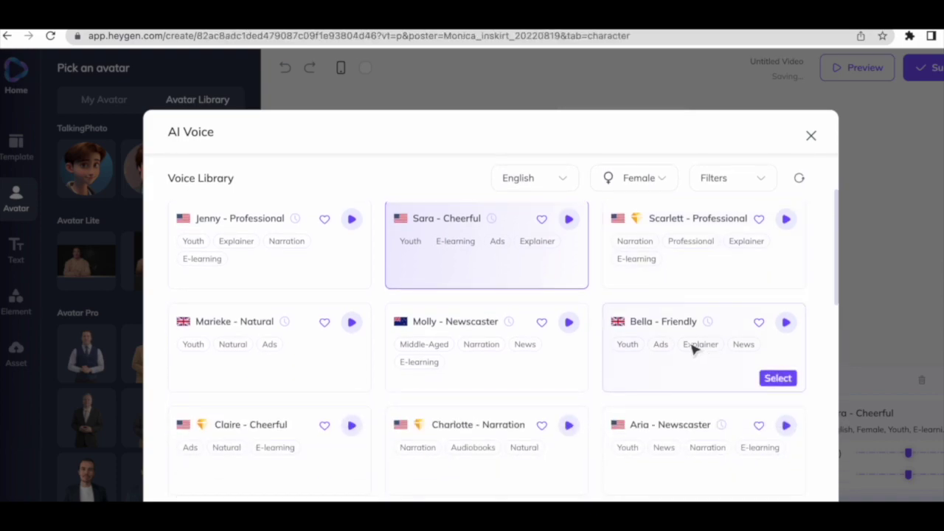
scroll(232, 344, down, 3)
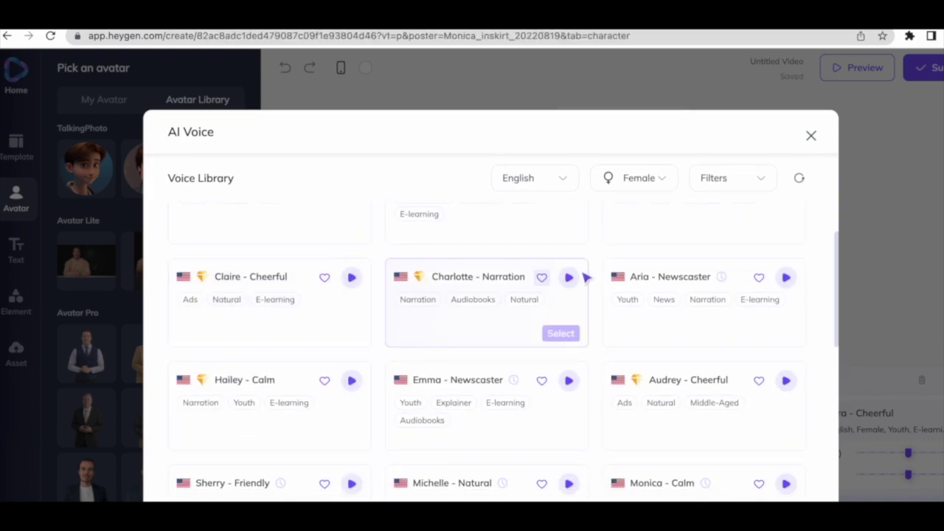
scroll(681, 439, down, 3)
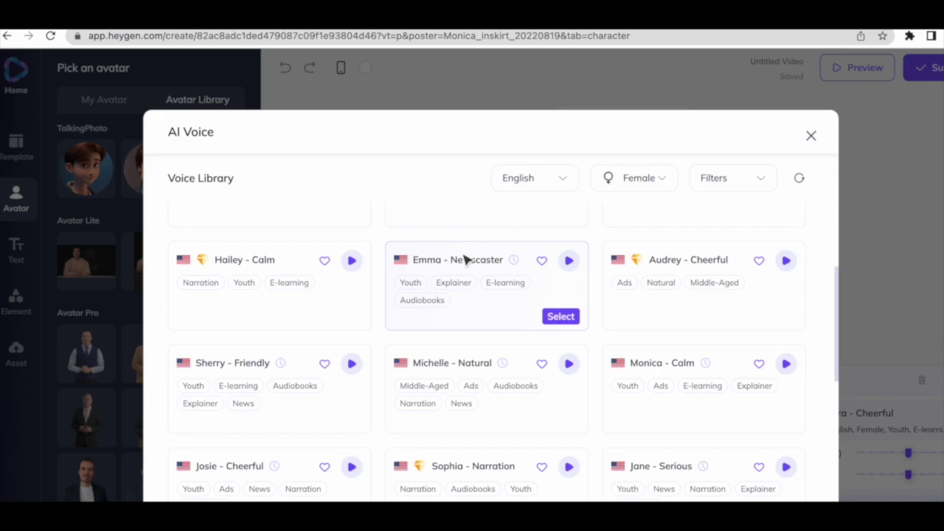
scroll(269, 393, down, 3)
scroll(269, 392, down, 8)
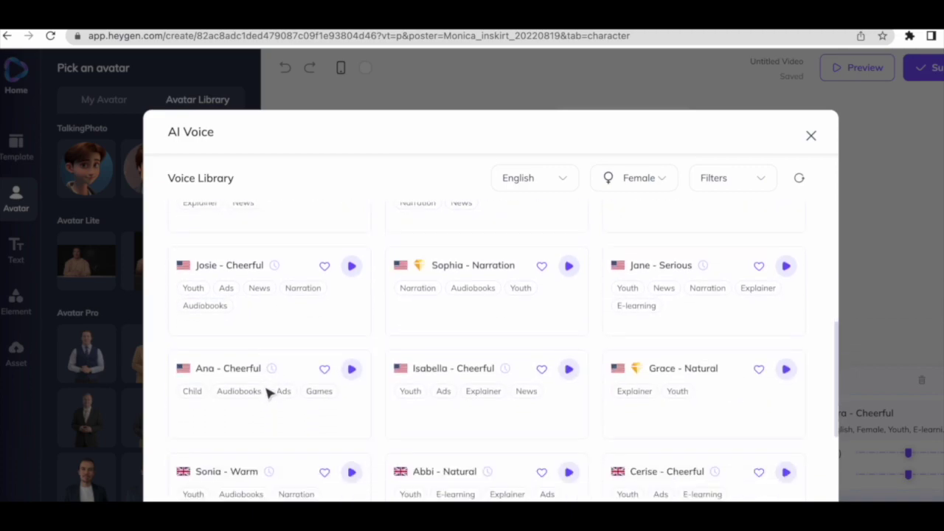
scroll(269, 393, down, 2)
scroll(268, 392, up, 20)
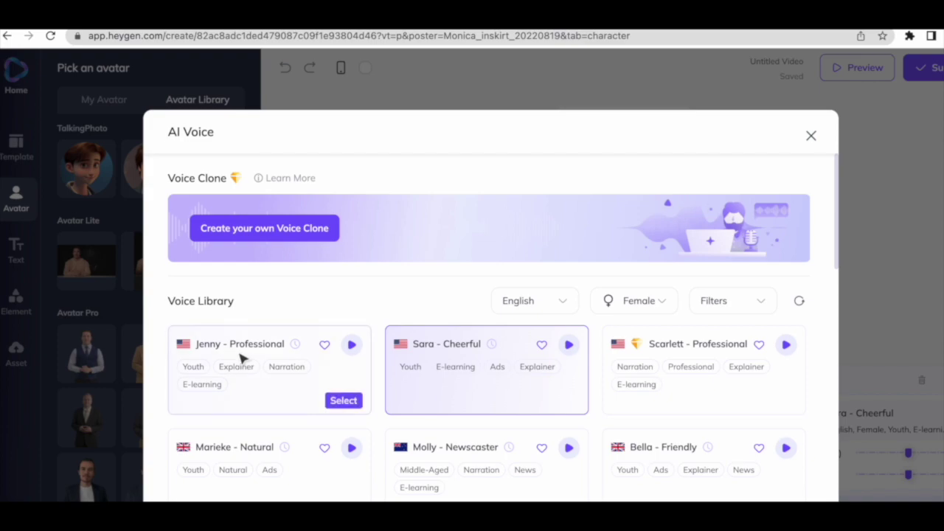
click(812, 138)
Replace the sample script with a welcome to the AI video generator tutorial, ending 'check out the next tool'.
click(738, 413)
key(ctrl+a)
key(BackSpace)
text(Hell)
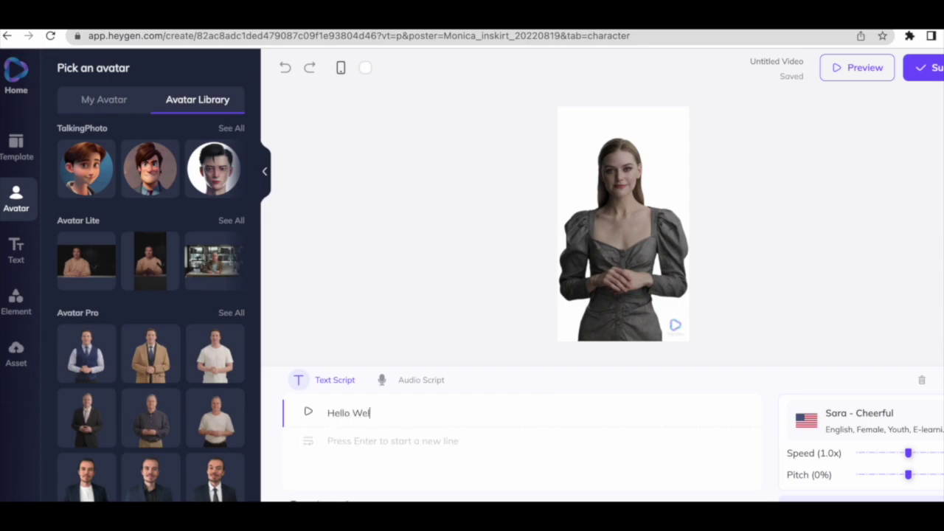
text(o Welcome to this tu)
key(BackSpace)
text(Ai video generator tutorial. I)
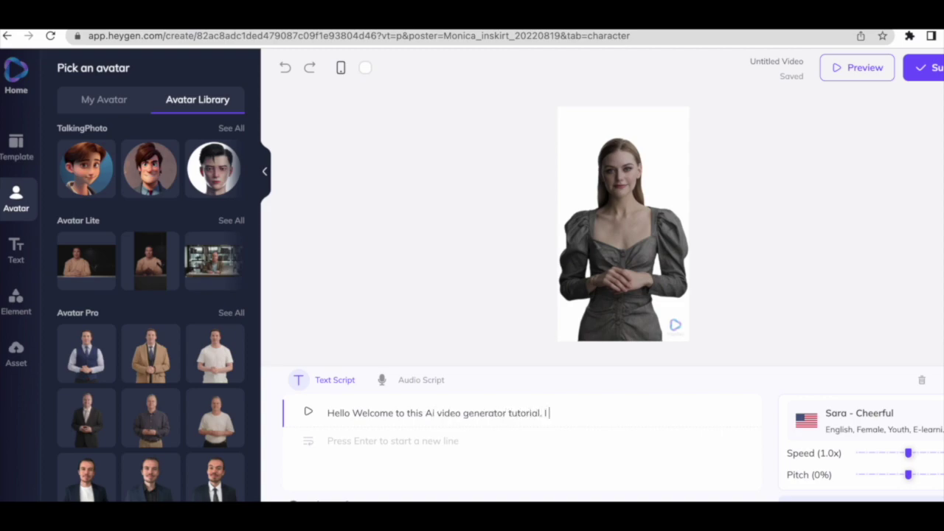
text( am have quite popular thanks to all)
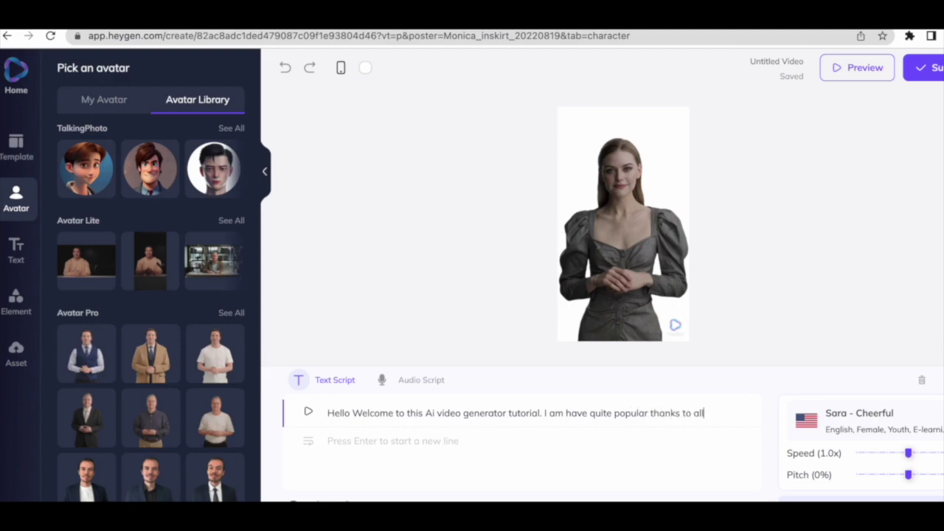
text(I hope you have enjoyed this vi)
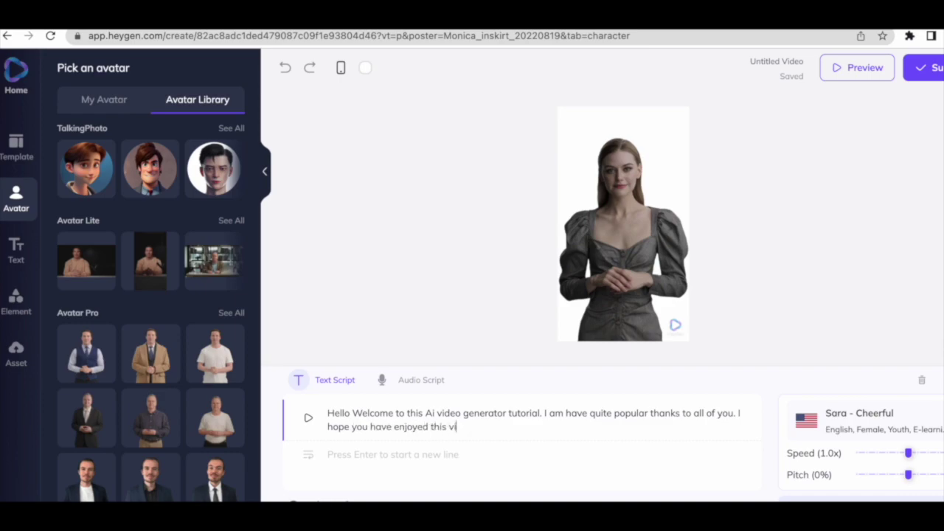
text(heck out the next )
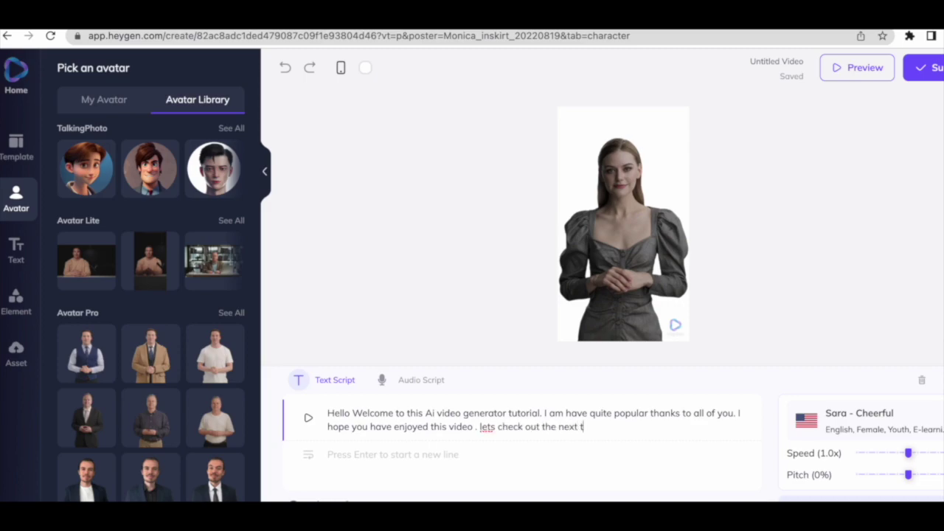
text(tool)
Correct the script's wording so it reads 'have become'.
click(589, 414)
key(BackSpace)
key(BackSpace)
key(BackSpace)
key(BackSpace)
key(BackSpace)
key(BackSpace)
key(BackSpace)
key(BackSpace)
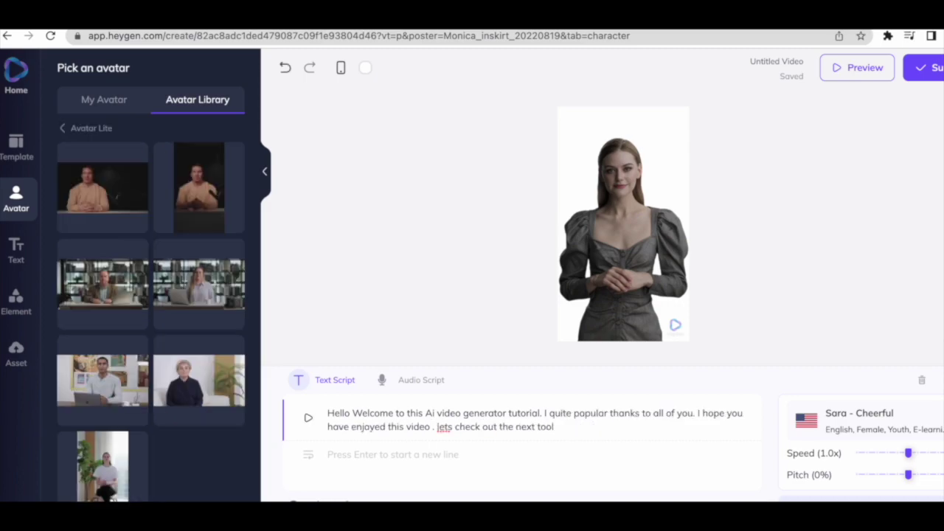
text(have be)
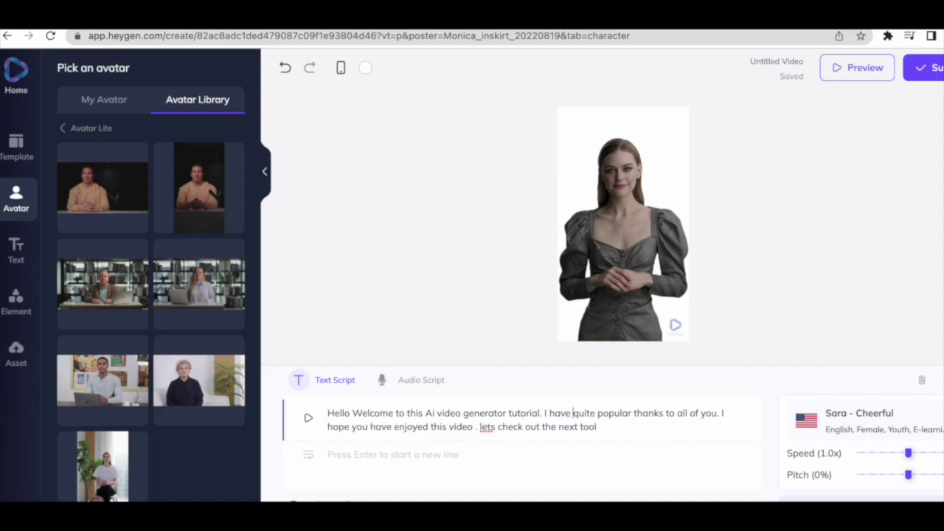
text(come)
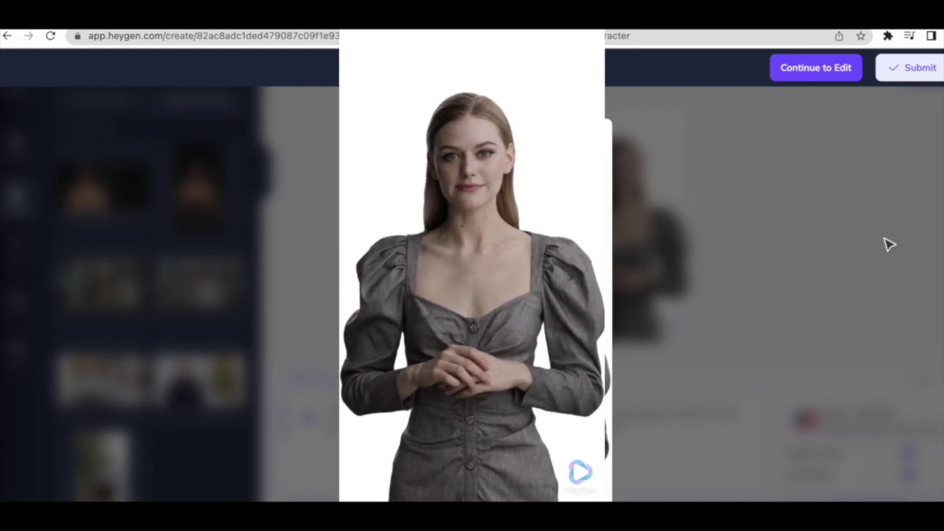
Close the preview and submit the Monica avatar video for rendering.
click(885, 245)
click(935, 68)
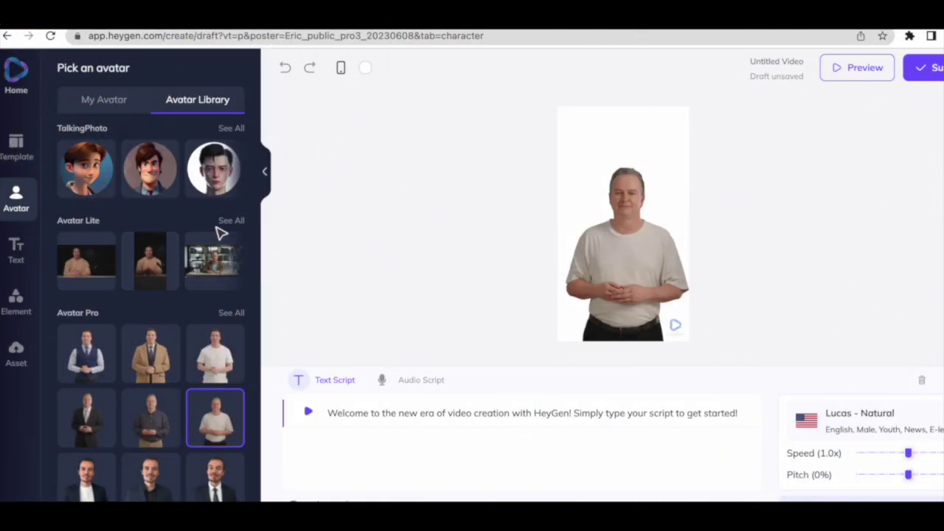
Switch to an Avatar Lite woman and write the script 'Ai is changing the world and its a very exciting time to be alive'.
click(229, 222)
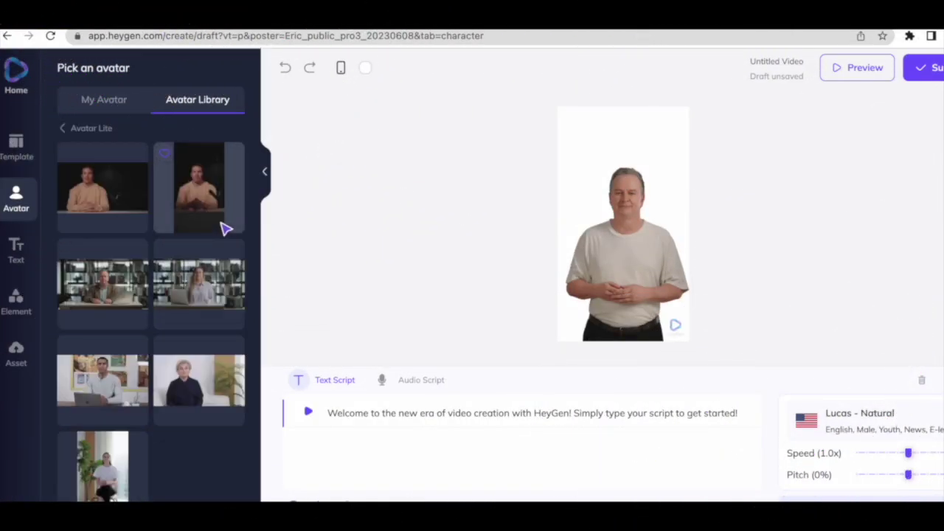
click(112, 467)
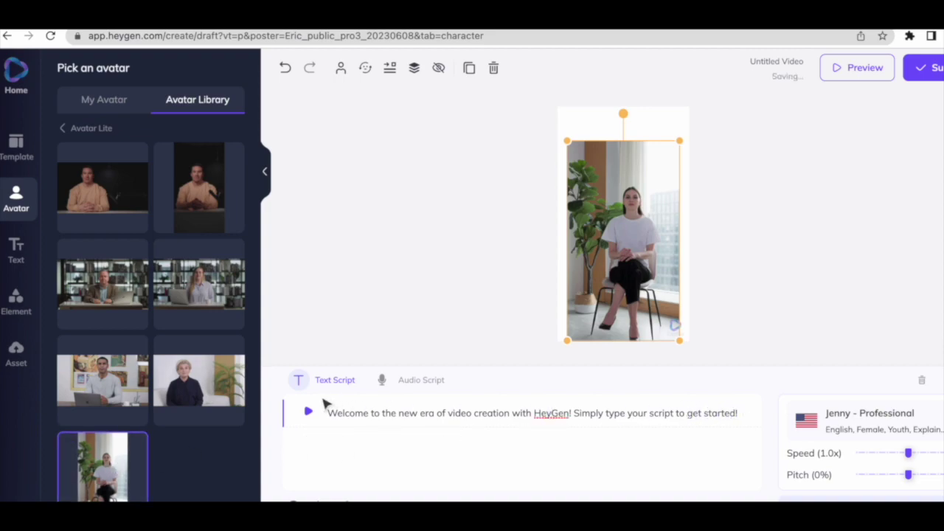
click(730, 413)
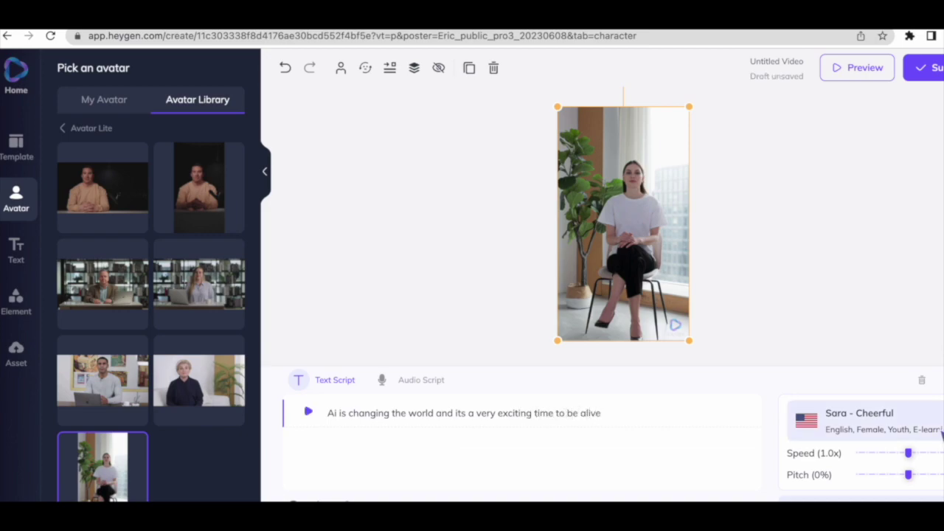
Set the voice to Bella - Friendly and preview the avatar video.
click(860, 417)
scroll(731, 413, down, 1)
click(778, 460)
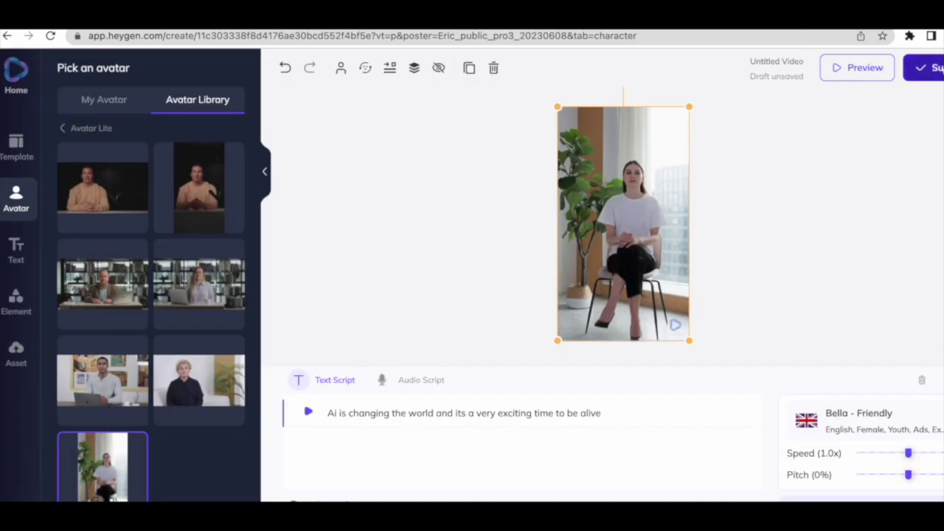
click(926, 67)
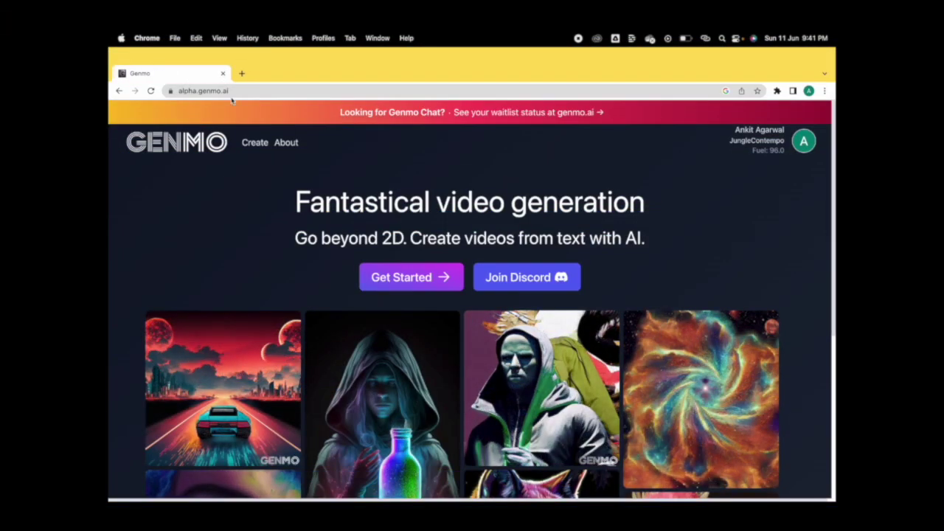
Browse Genmo's 'Fantastical video generation' gallery, then start a new text-to-video creation with Get Started.
scroll(293, 258, down, 2)
scroll(293, 257, down, 5)
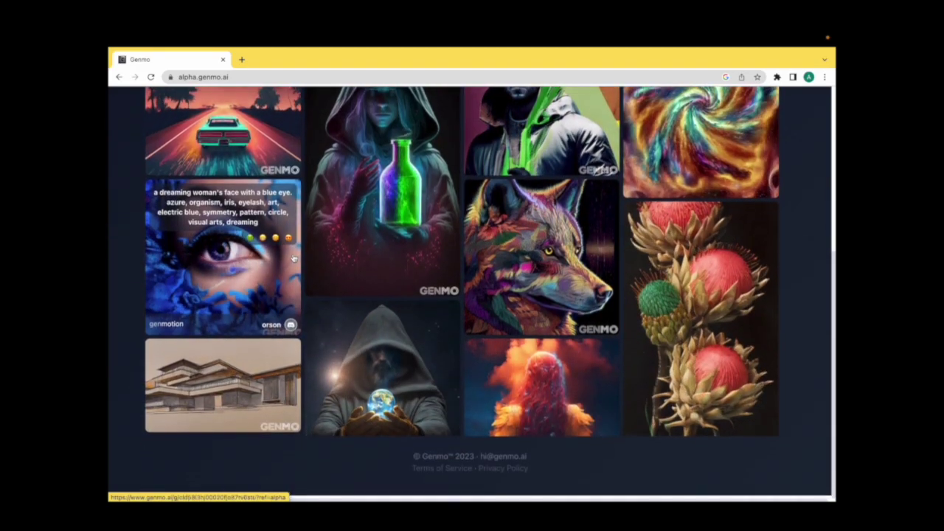
scroll(292, 258, up, 4)
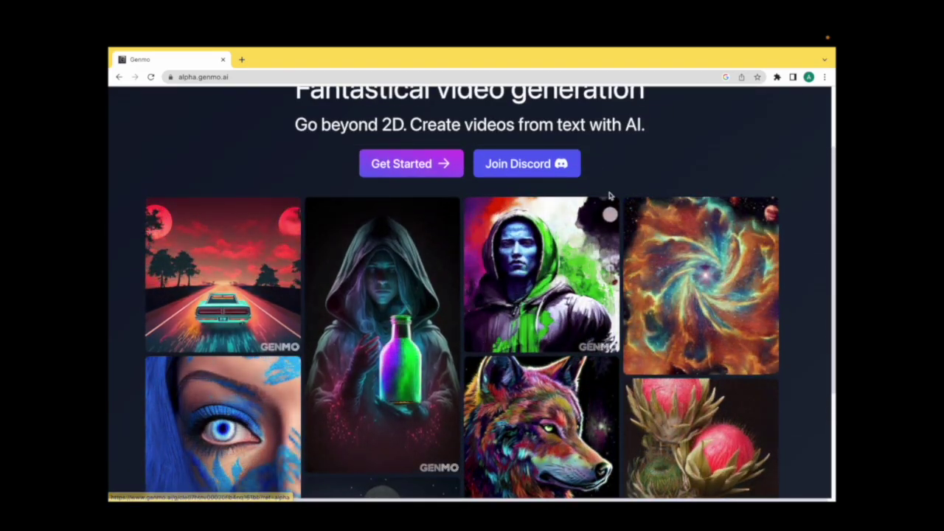
scroll(456, 343, up, 2)
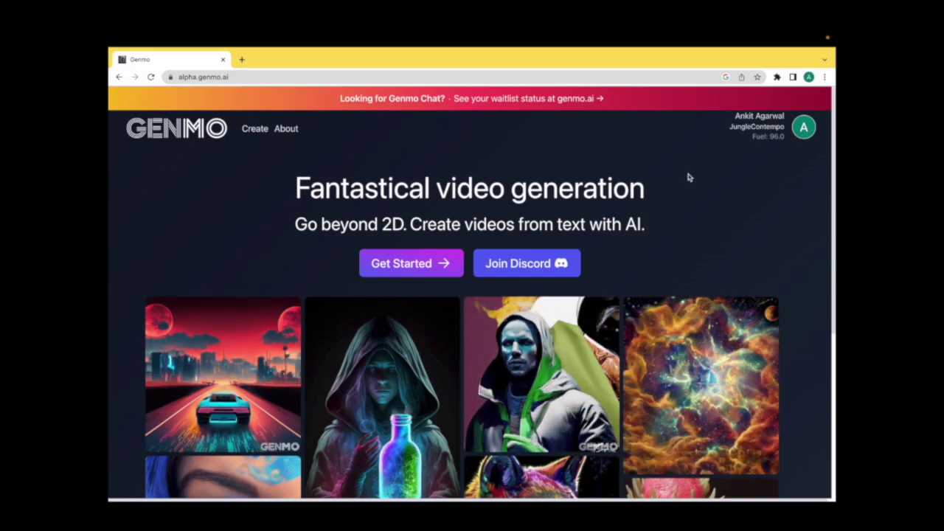
mouse_move(767, 140)
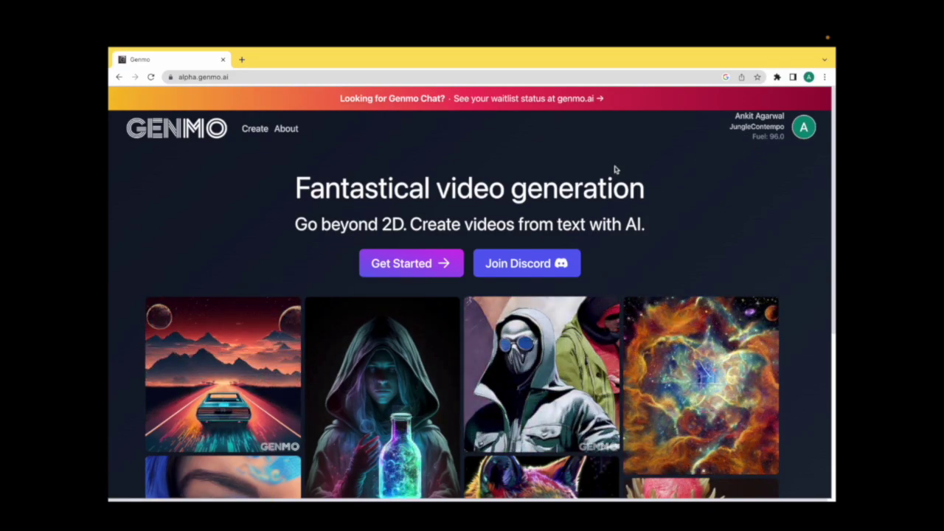
mouse_move(771, 166)
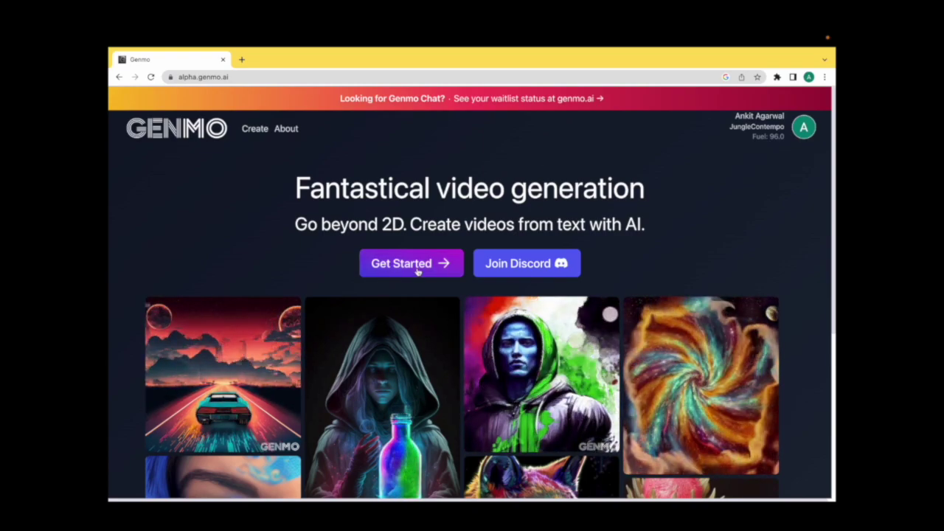
click(416, 267)
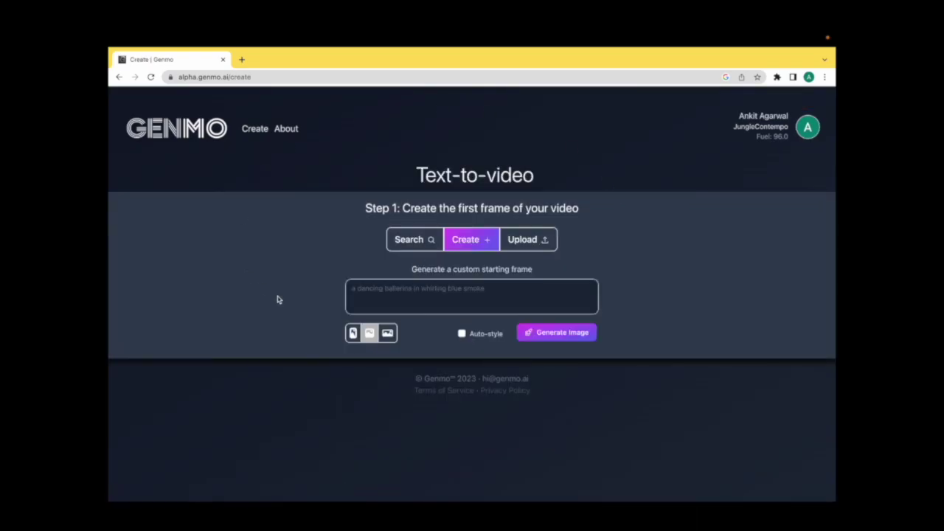
Generate a landscape image from the prompt 'a beautiful neon lit hotel under a starry sky'.
click(424, 297)
text(a)
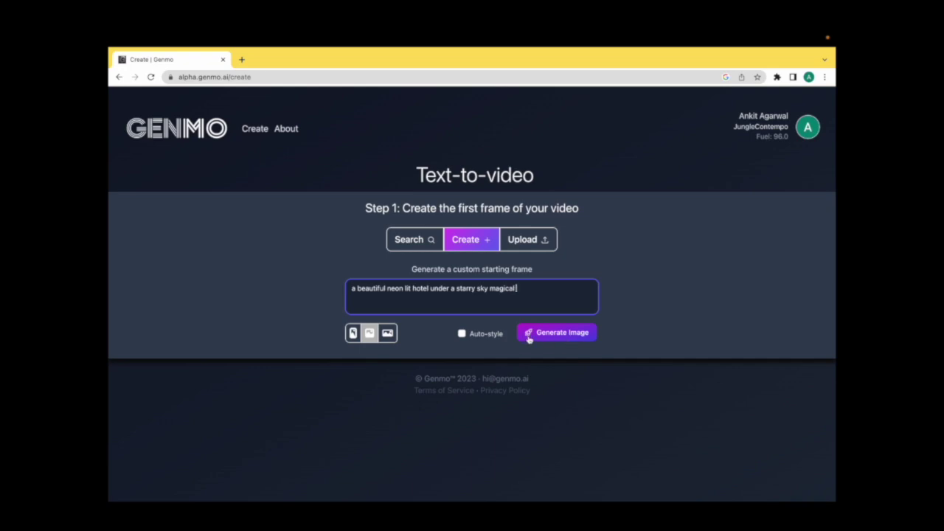
click(352, 335)
click(370, 334)
click(384, 335)
click(533, 332)
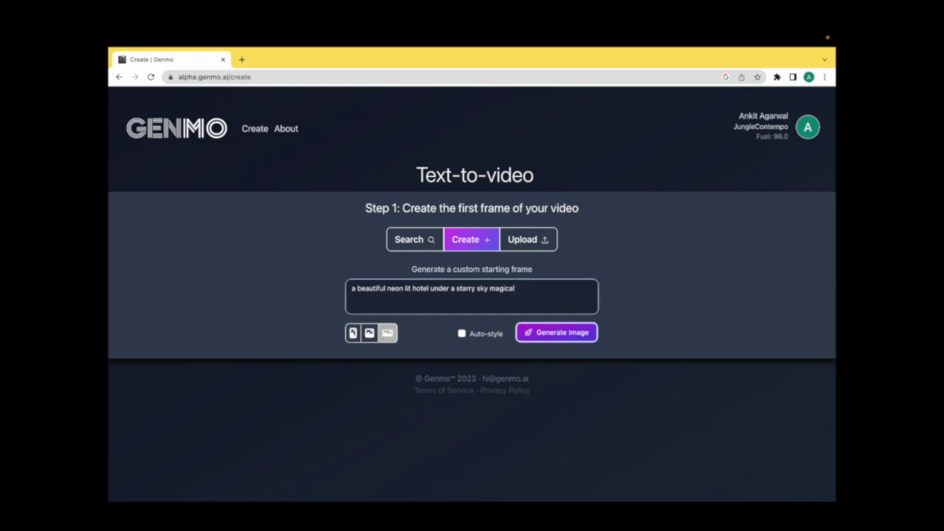
Choose the generated neon hotel image as the video's first frame.
scroll(710, 329, down, 3)
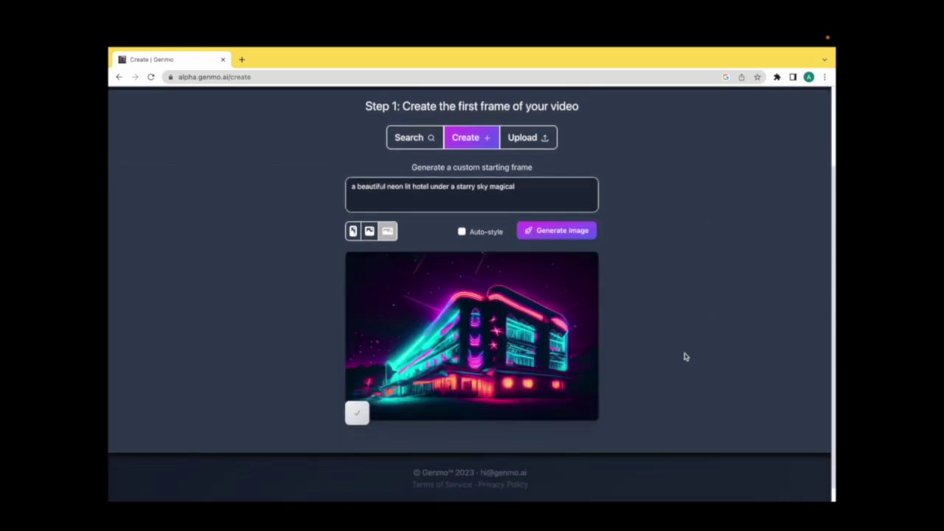
scroll(684, 357, down, 1)
mouse_move(426, 305)
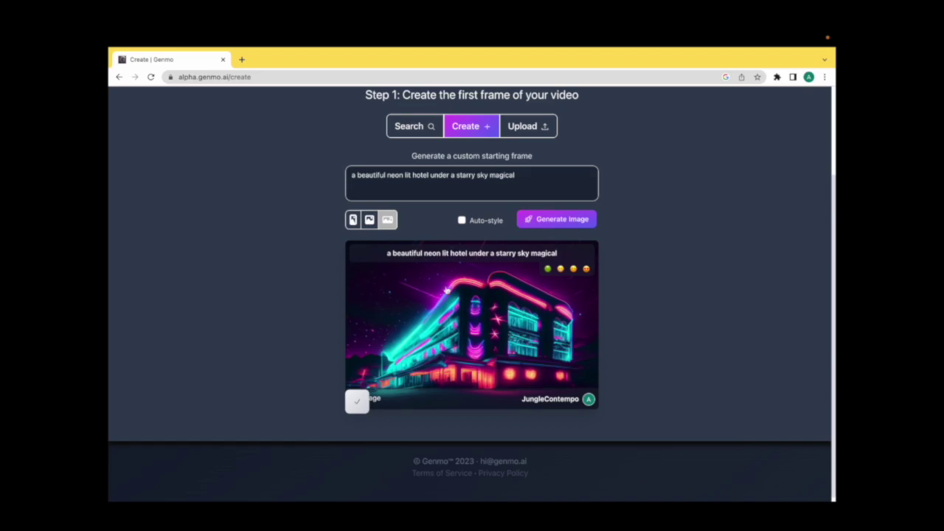
click(466, 274)
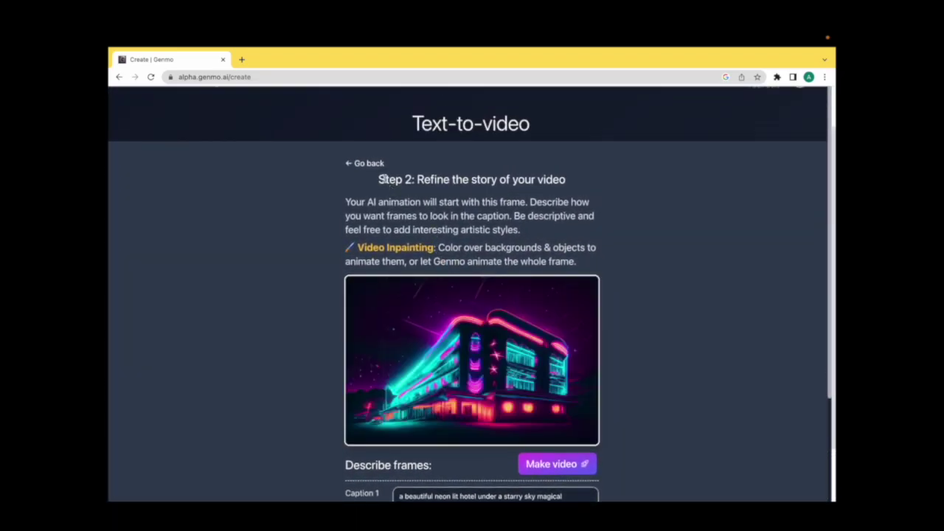
In Customize options, set Length to 5.3 sec and Exploration to 78.
drag(380, 179, 572, 183)
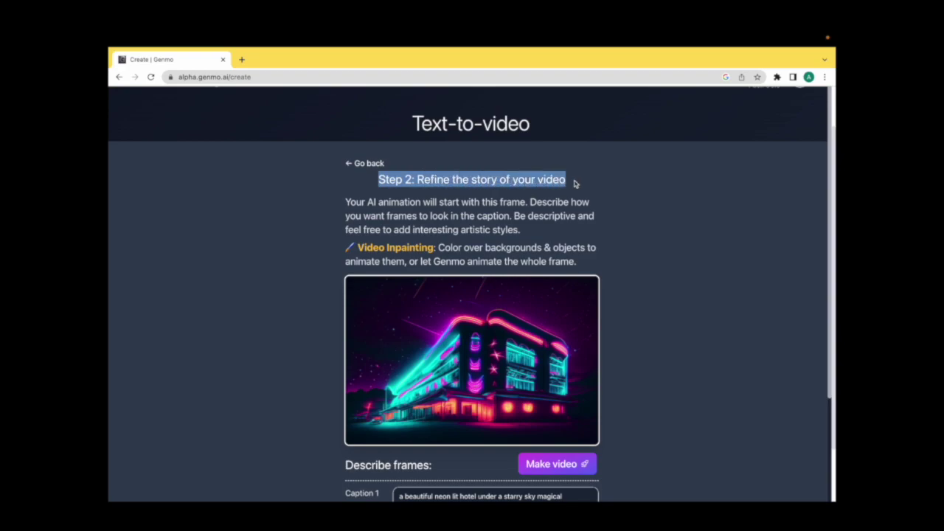
scroll(649, 263, down, 1)
scroll(649, 263, down, 2)
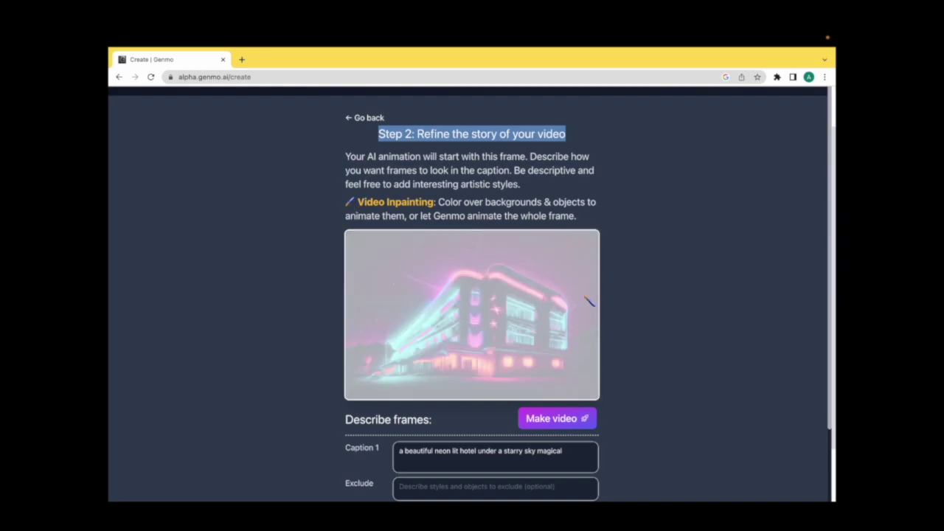
scroll(489, 299, down, 3)
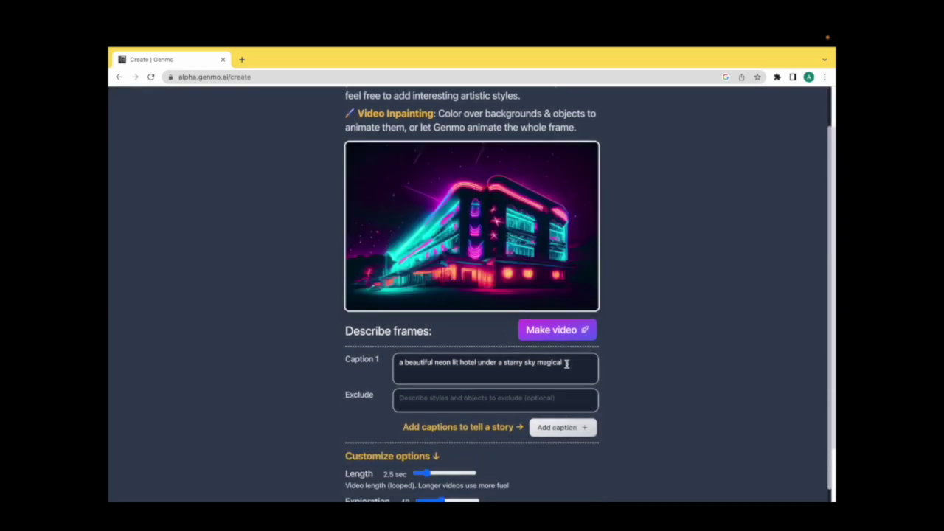
scroll(493, 383, down, 3)
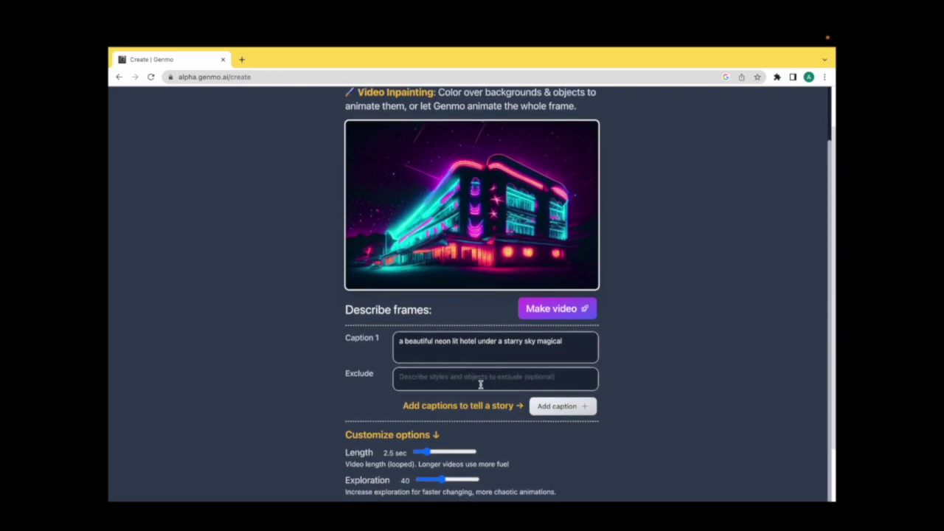
click(427, 396)
drag(426, 397, 452, 395)
scroll(493, 430, down, 1)
scroll(492, 430, down, 1)
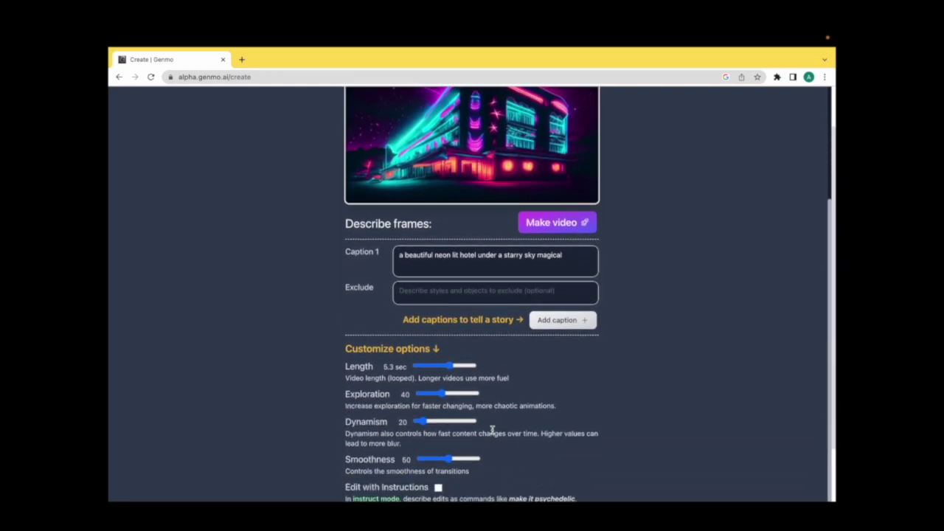
drag(345, 395, 552, 406)
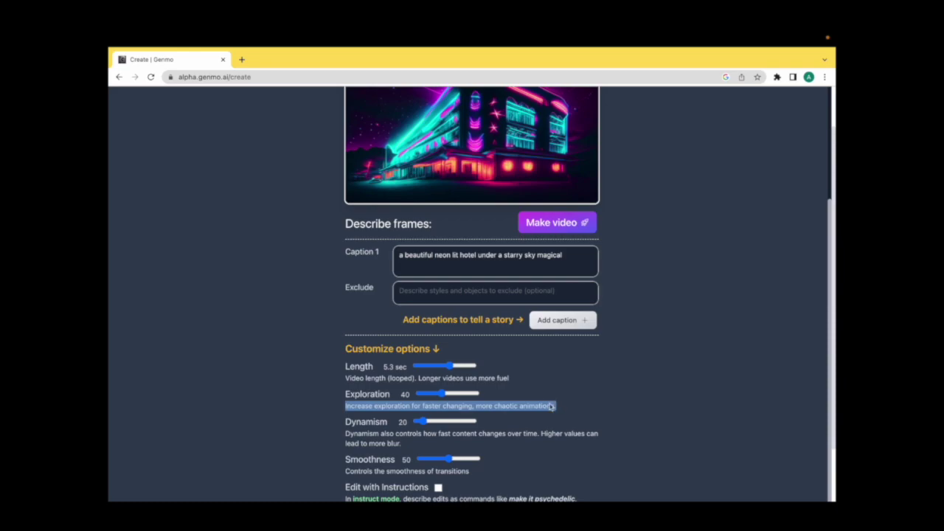
click(453, 395)
click(523, 380)
Set Dynamism to 36 and Smoothness to 65, then make the neon hotel video.
scroll(573, 379, down, 1)
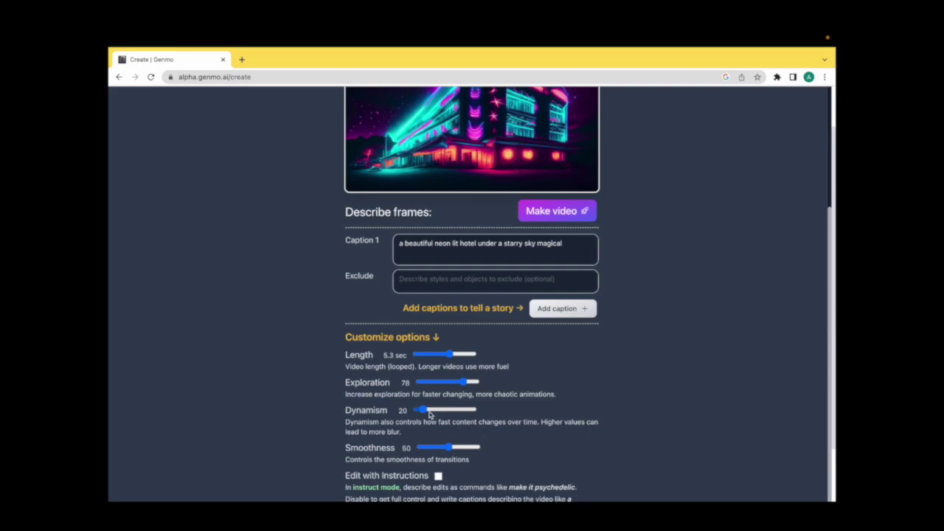
drag(428, 412, 436, 412)
drag(347, 411, 396, 411)
click(293, 400)
scroll(325, 412, down, 1)
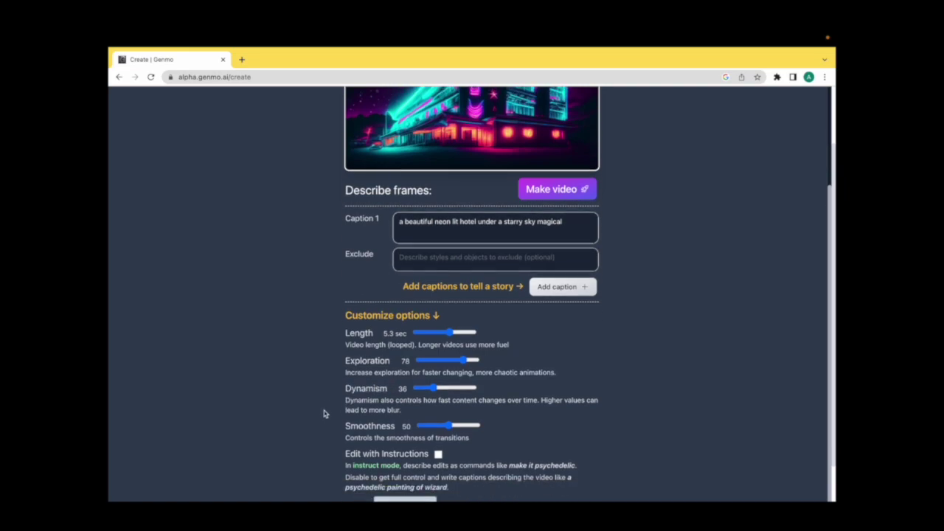
drag(450, 414, 460, 413)
scroll(415, 479, down, 1)
scroll(435, 408, up, 6)
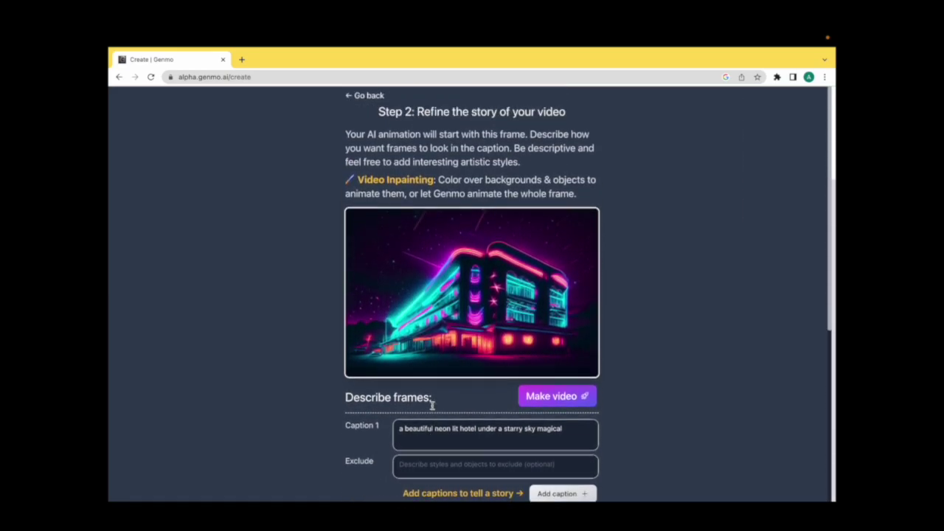
click(547, 398)
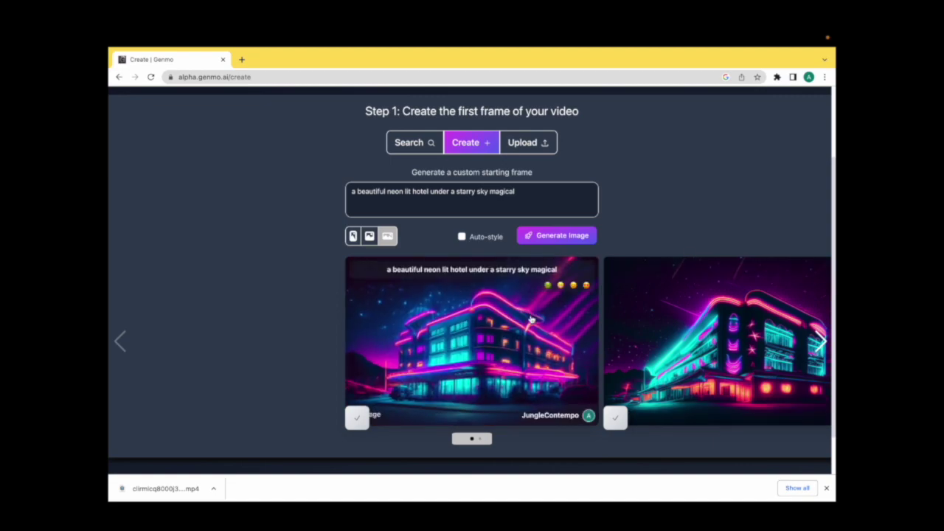
Make a video from the new hotel frame at 3.0 sec, Exploration 29, Dynamism 26, Smoothness 65.
click(531, 318)
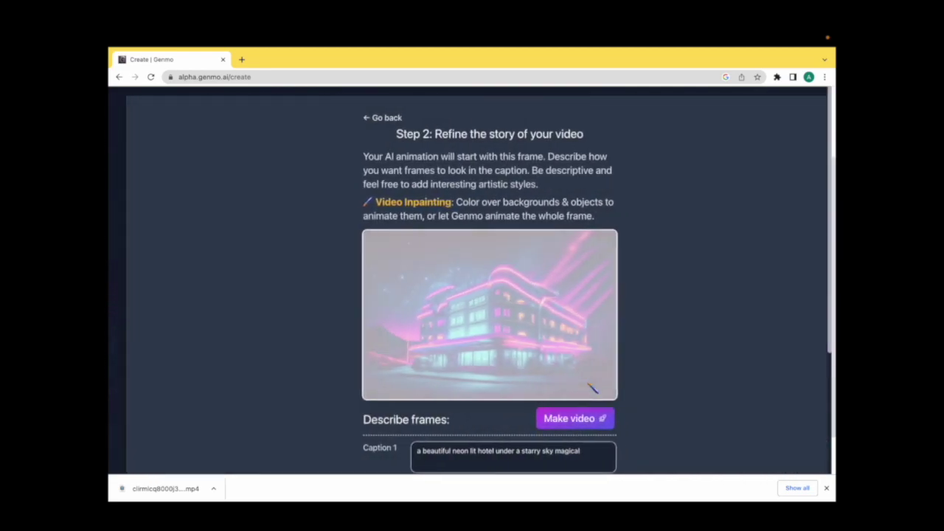
scroll(587, 379, down, 3)
drag(452, 314, 428, 365)
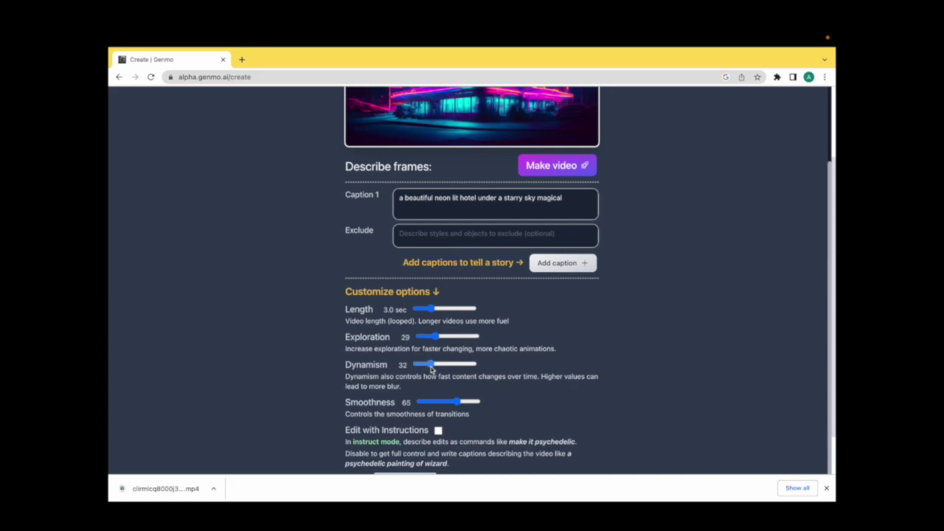
scroll(449, 392, down, 1)
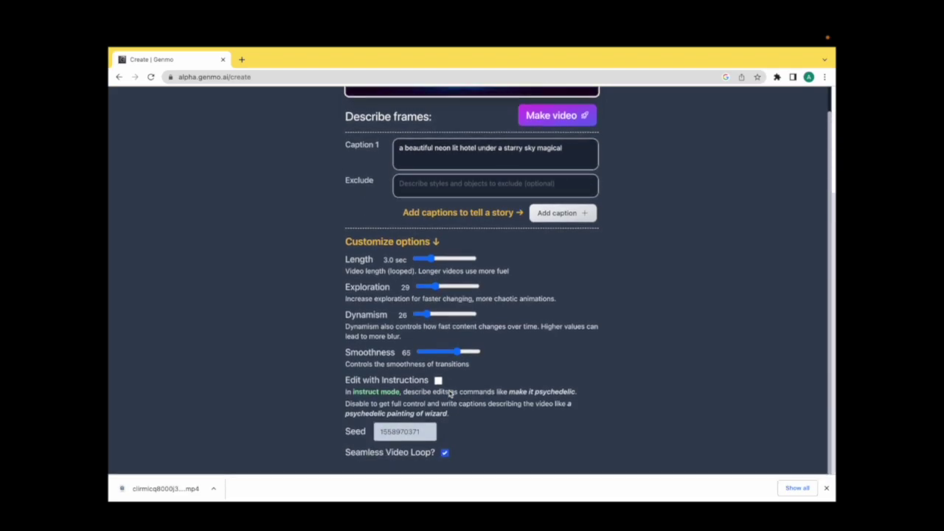
scroll(450, 393, up, 2)
click(565, 273)
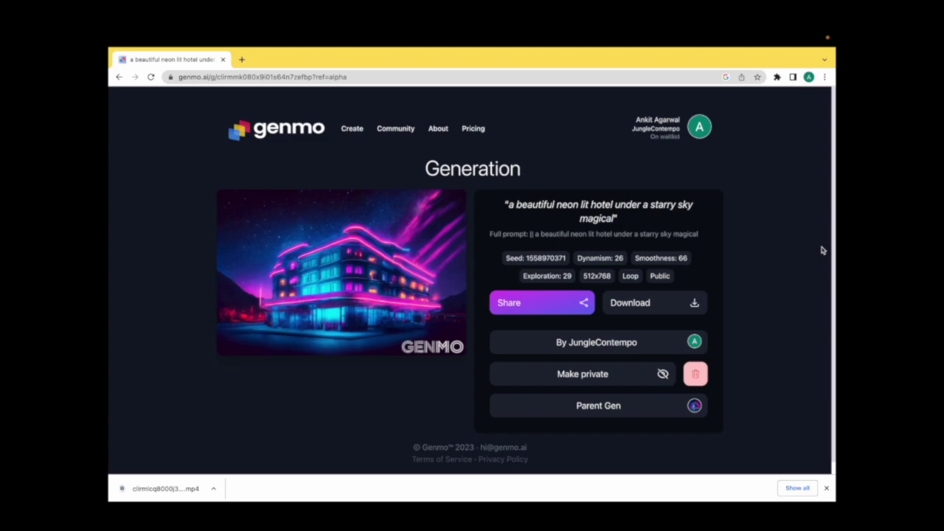
mouse_move(360, 210)
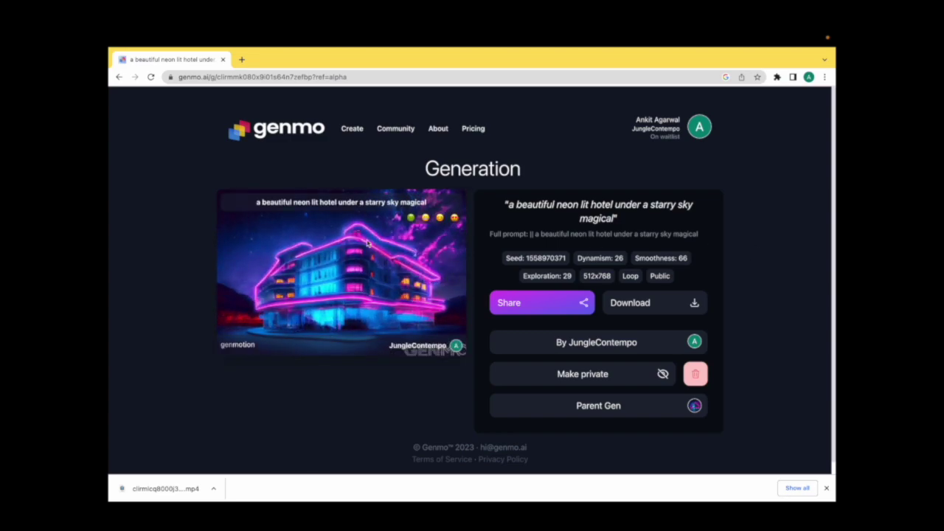